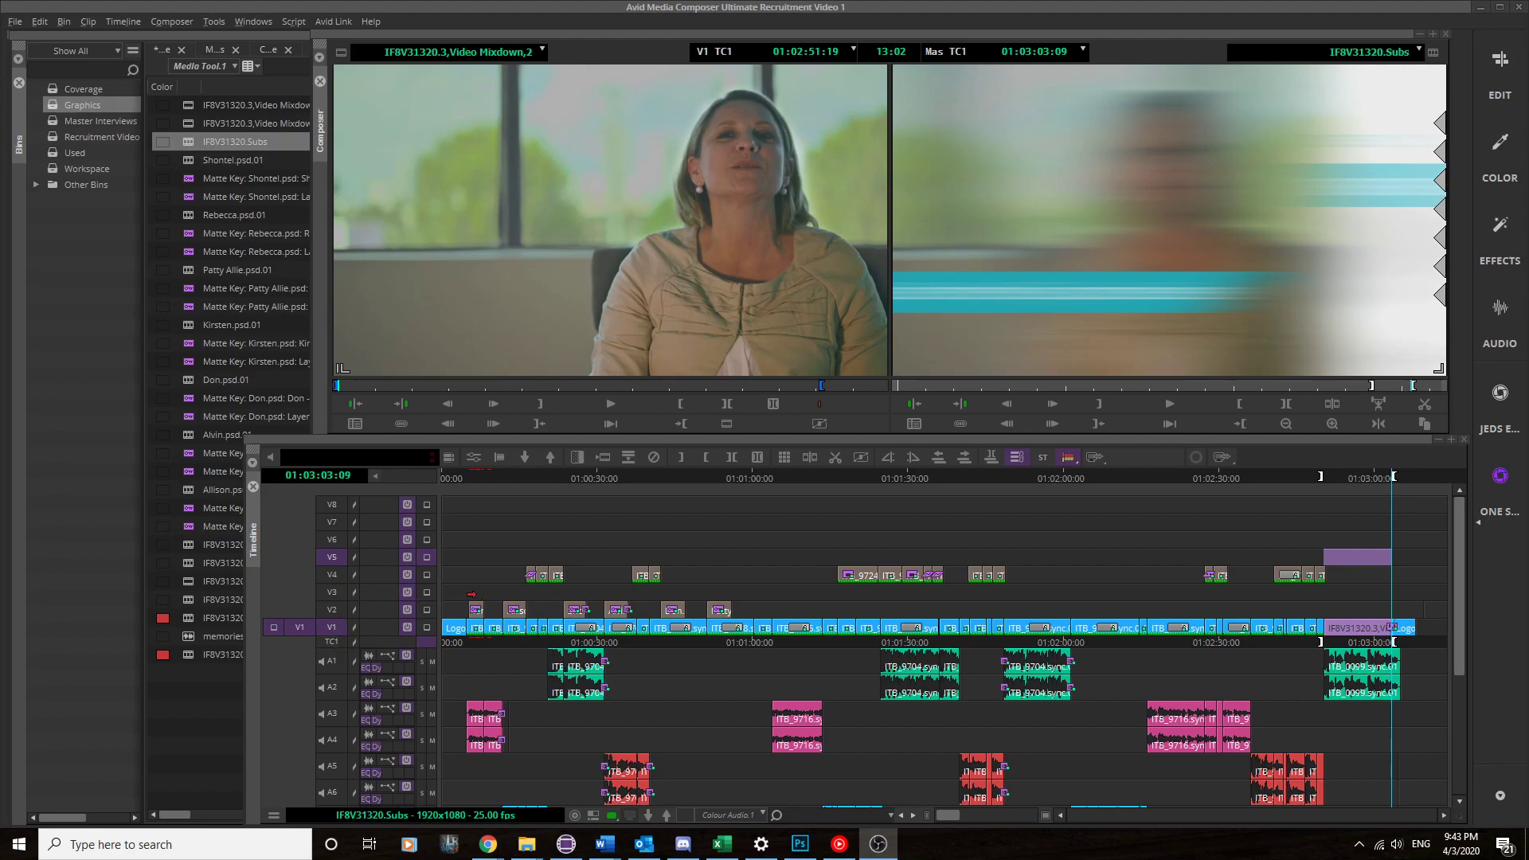
Step: Move the position indicator back to 01:00:06:22 near the start of the sequence
left_click(484, 476)
left_click_drag(484, 474, 477, 476)
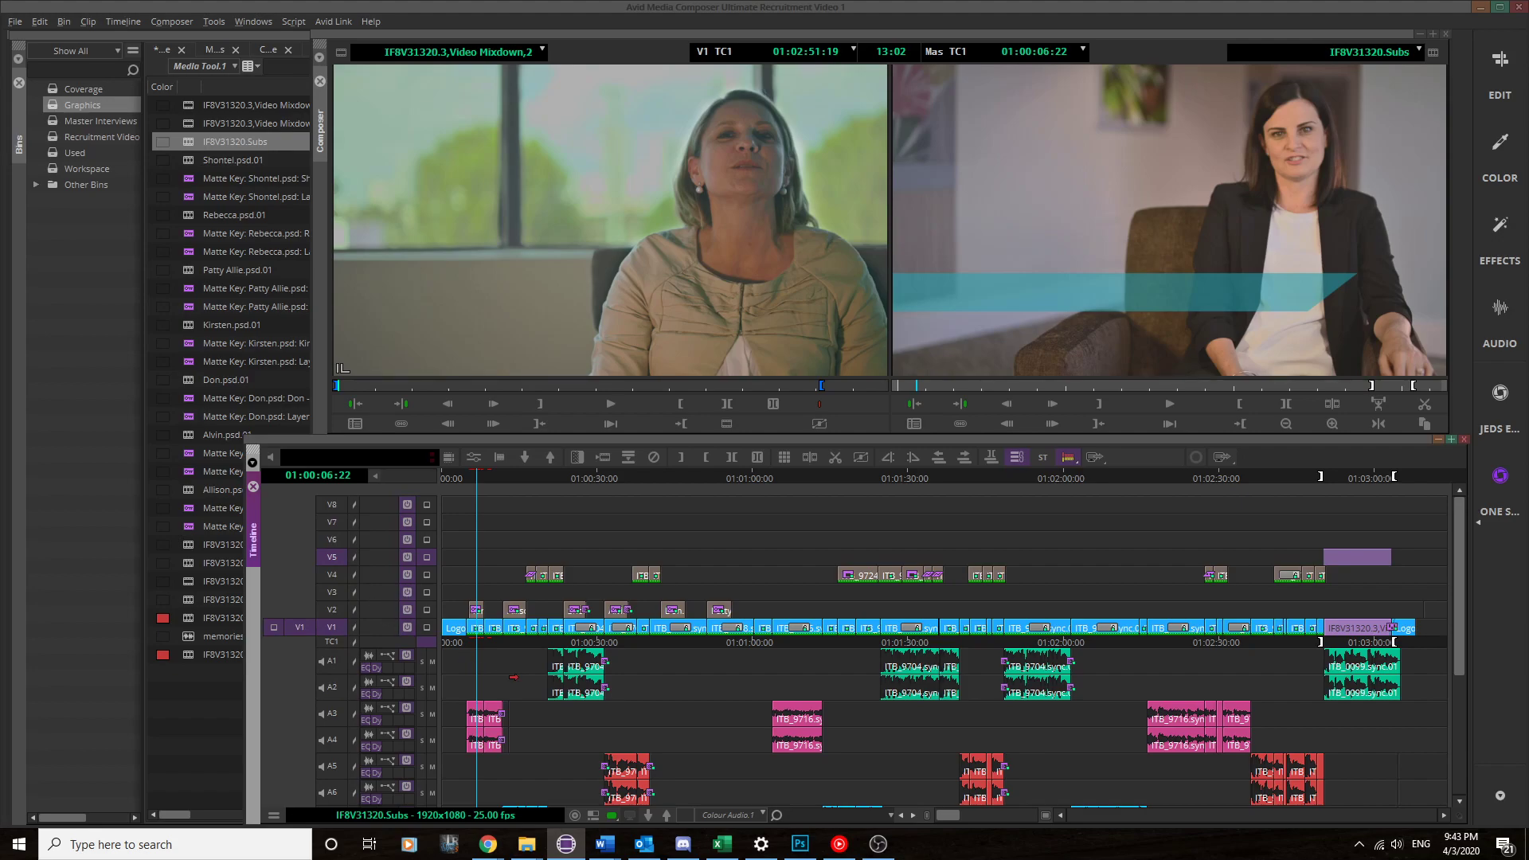
scroll(515, 677, "down", 4)
scroll(545, 695, "down", 4)
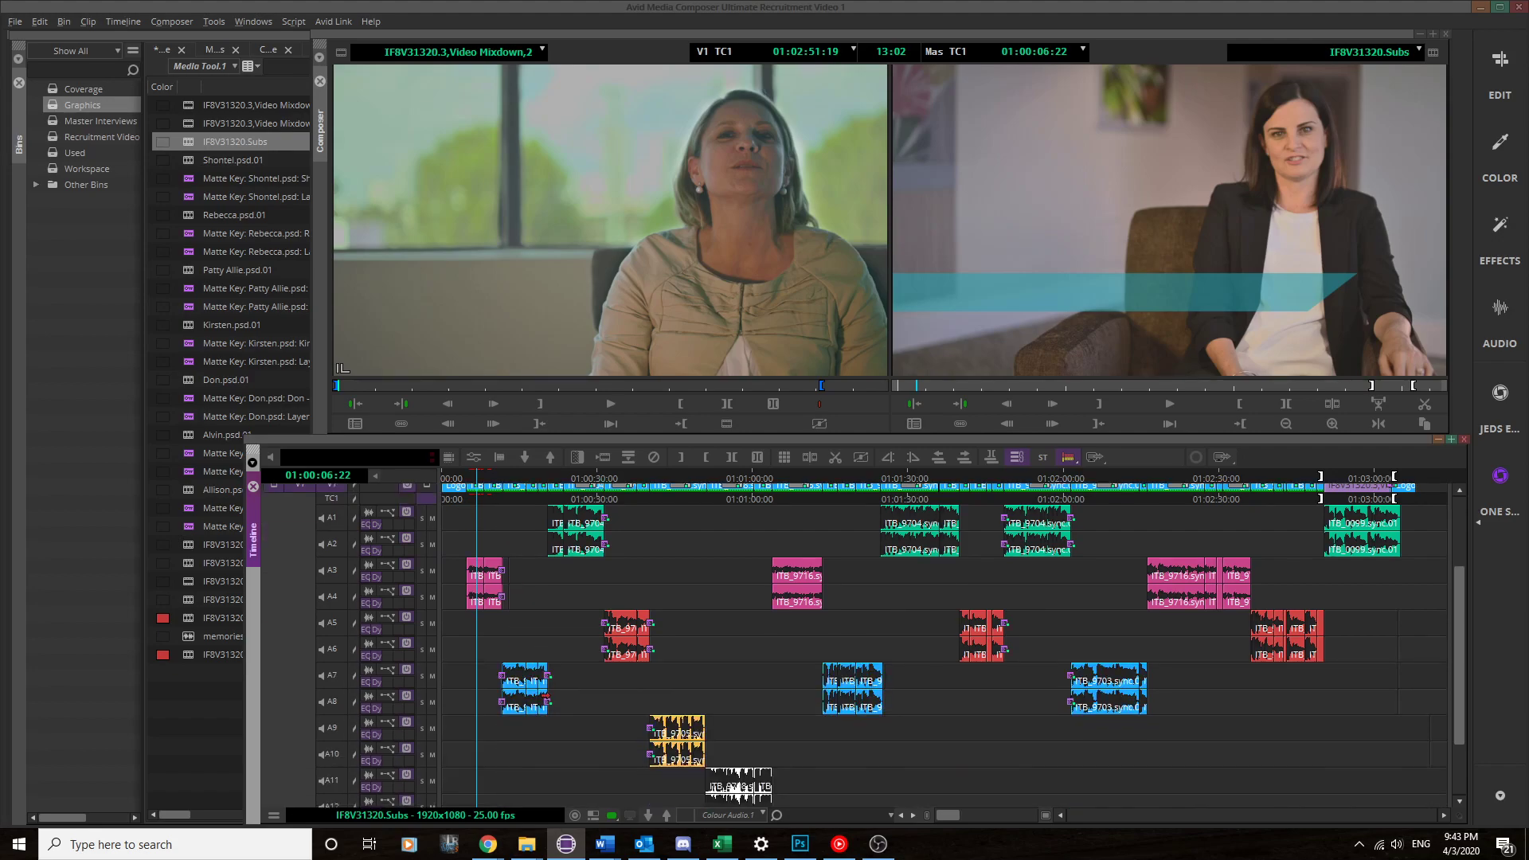
scroll(547, 697, "up", 8)
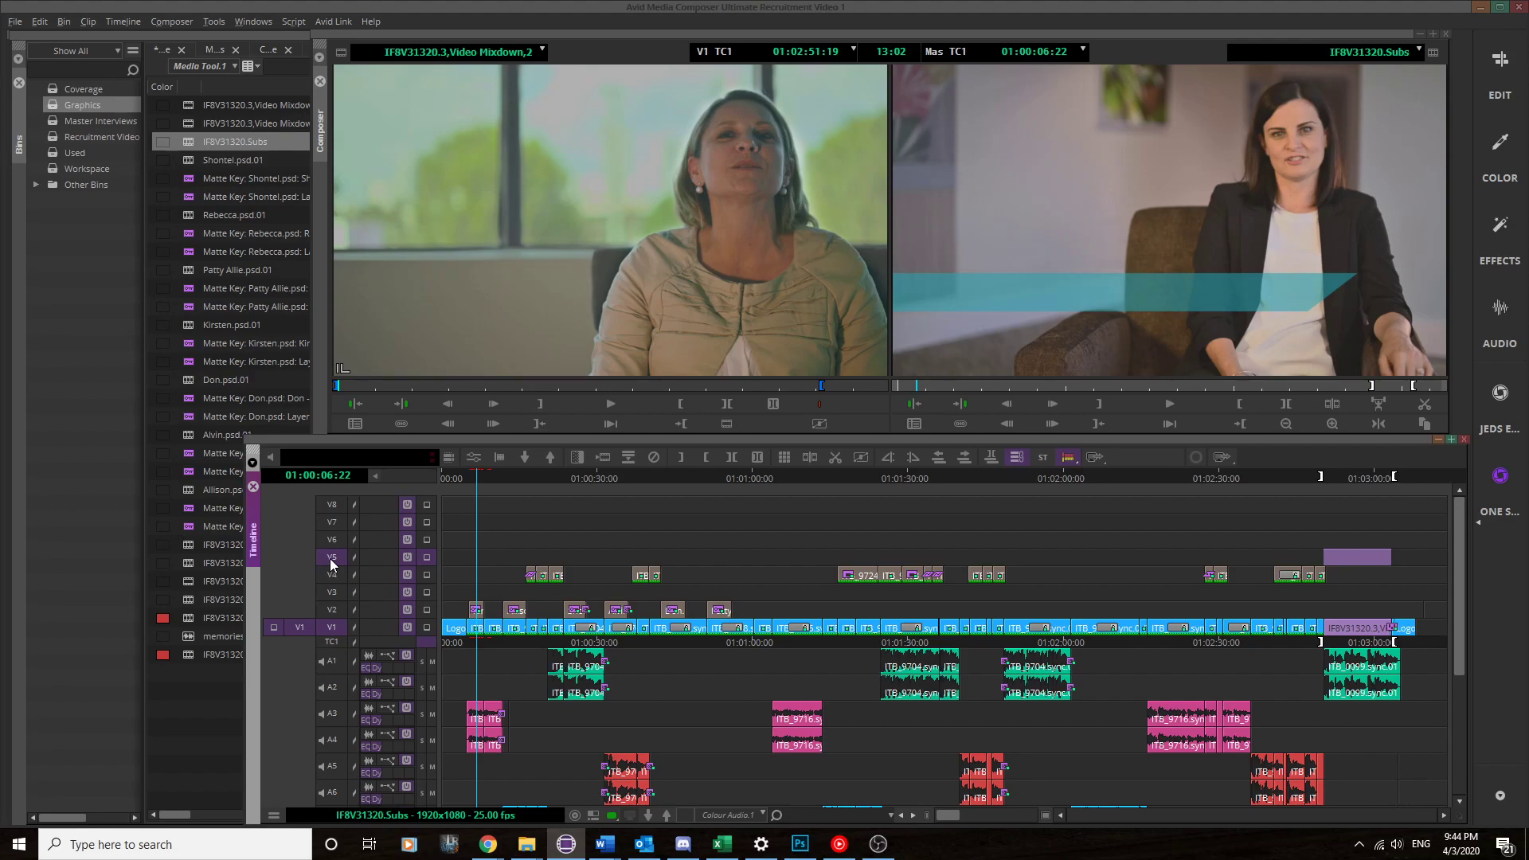
Step: Rename video track V5 to 'V5 / Subs' from its track-header menu
right_click(330, 562)
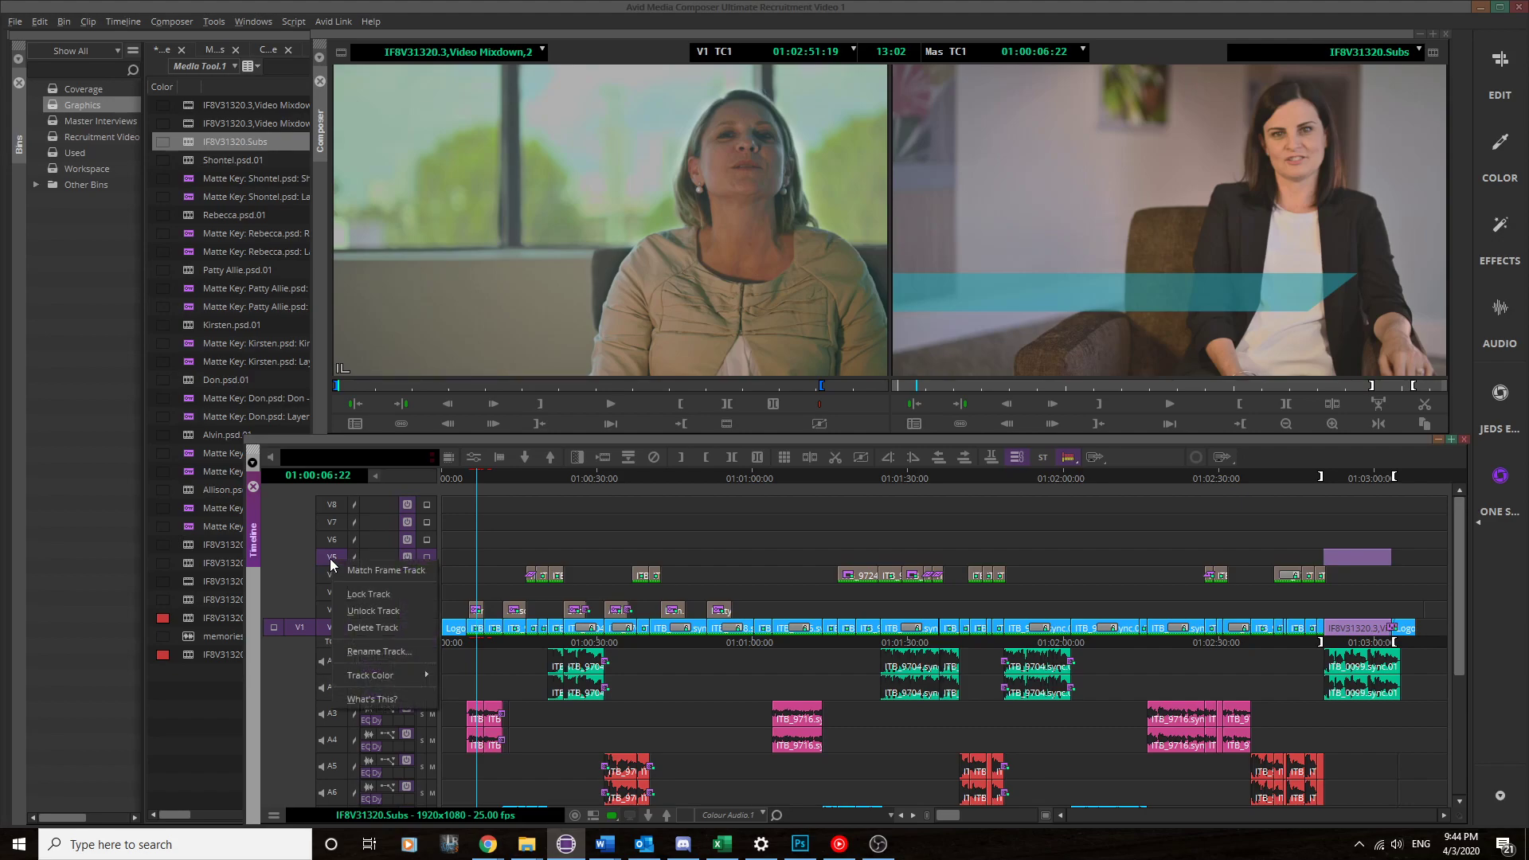
left_click(365, 651)
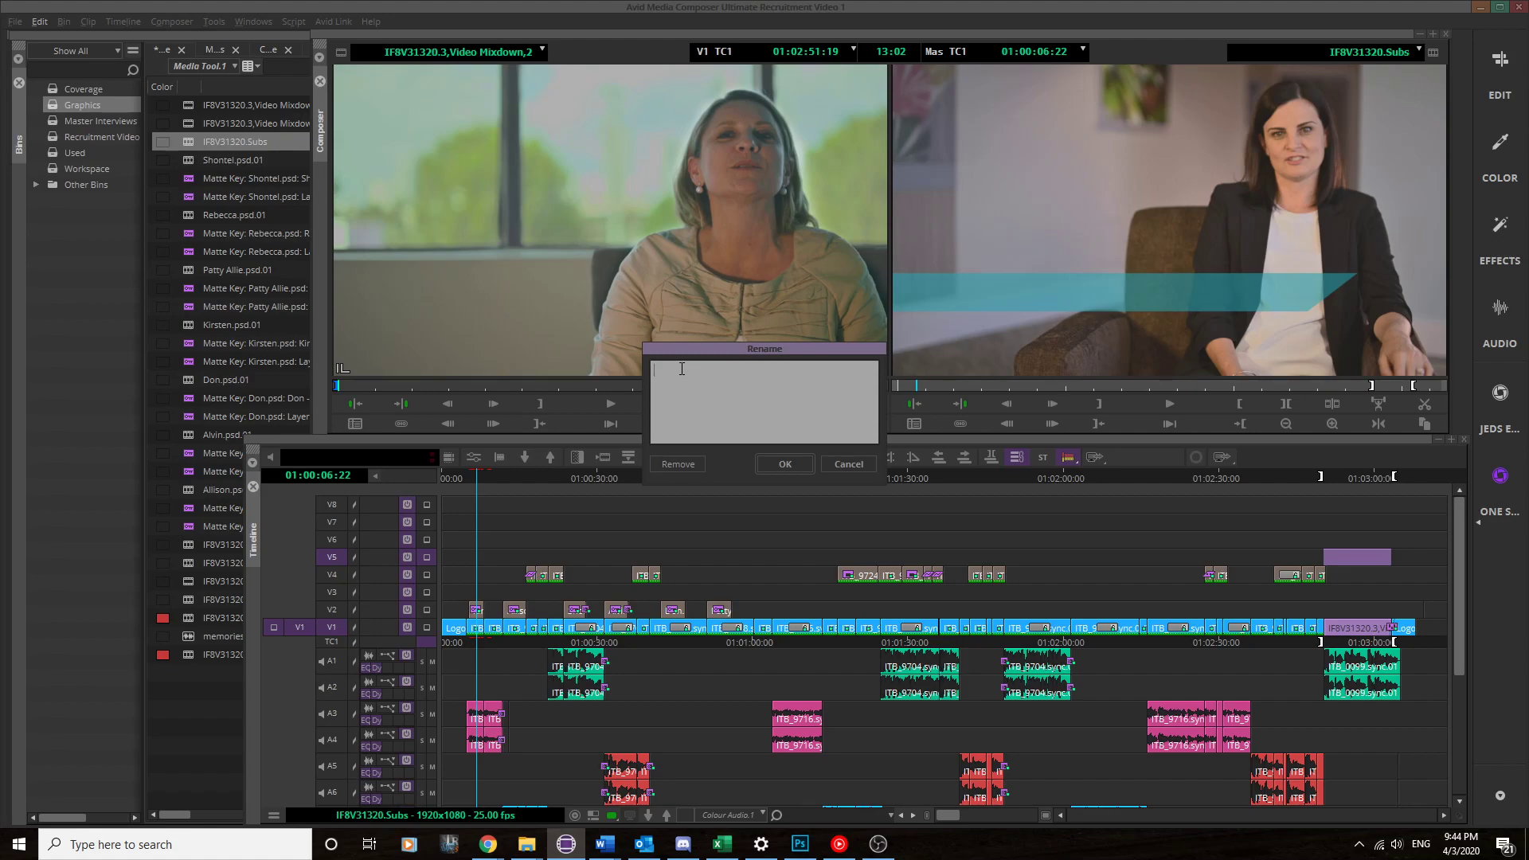
type("Subs")
left_click(784, 463)
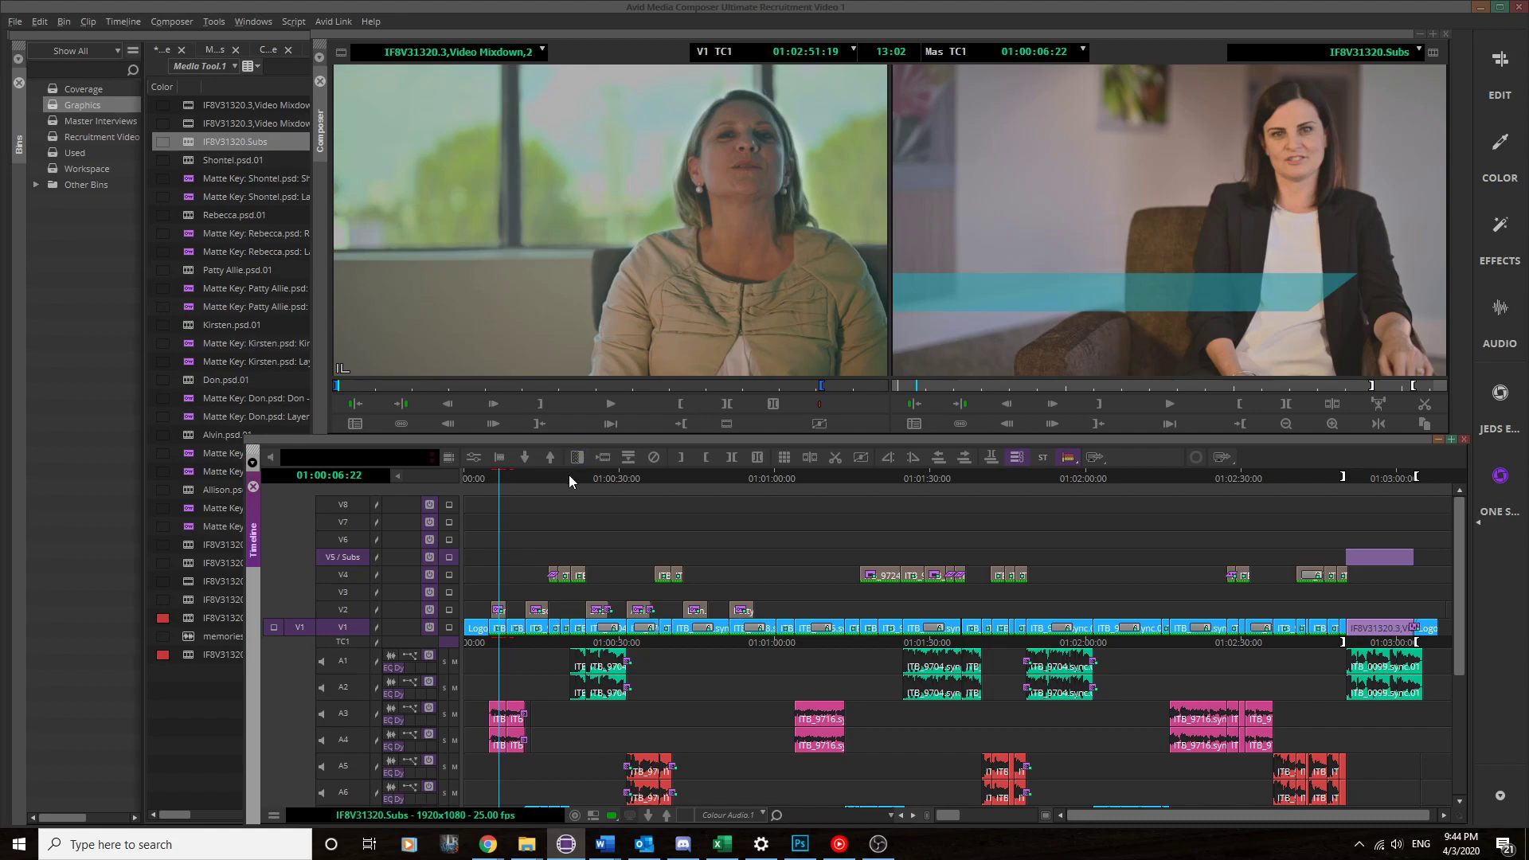
Step: Preview the hallway shot at 01:00:19:08 with V4 hidden then restored, then load sequence IF8V31320.3
left_click_drag(569, 475, 564, 485)
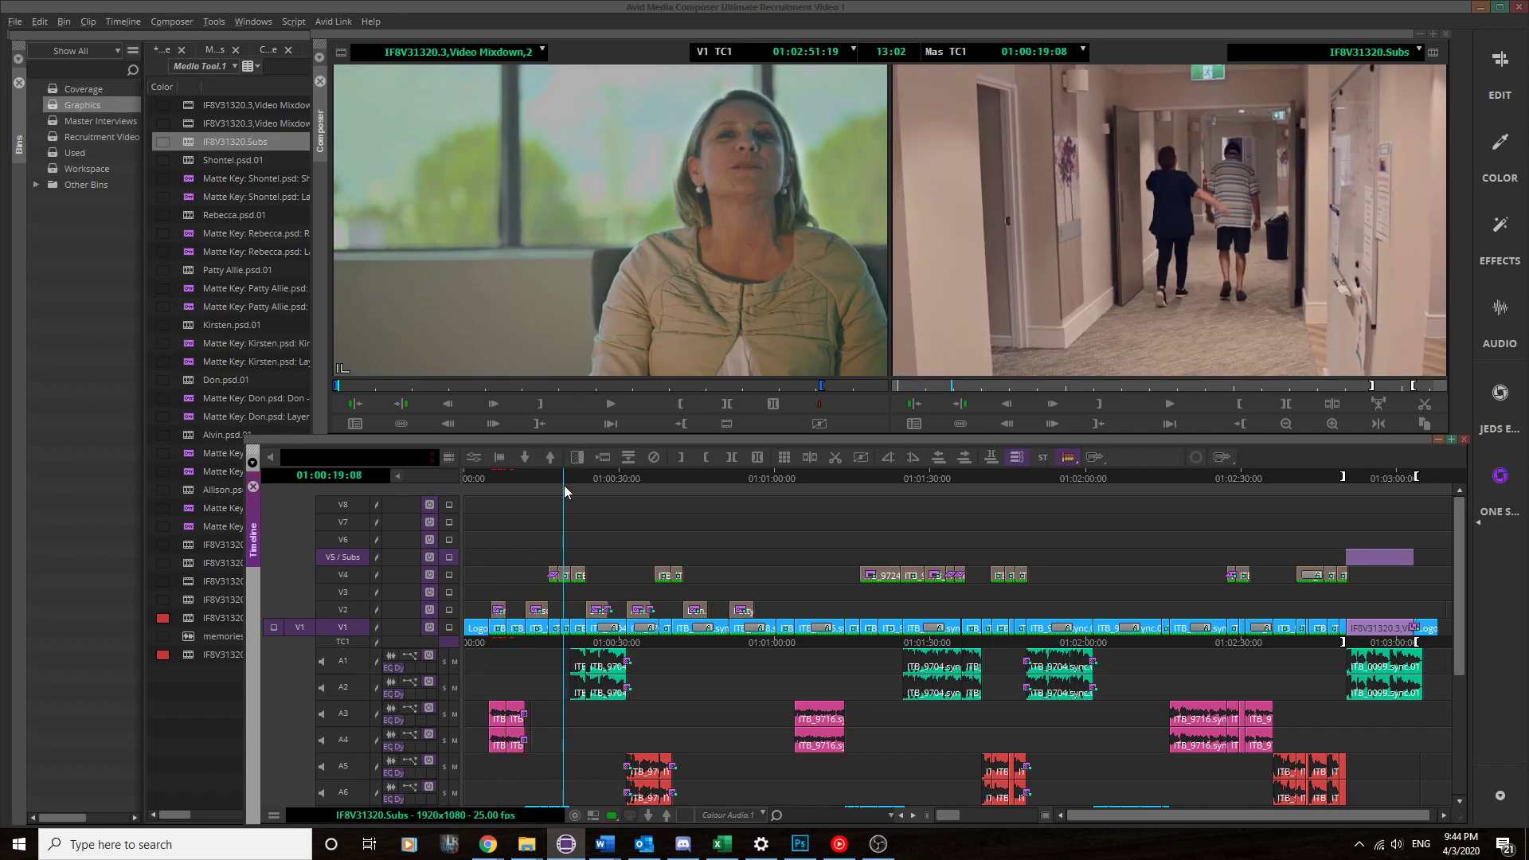
left_click(429, 574)
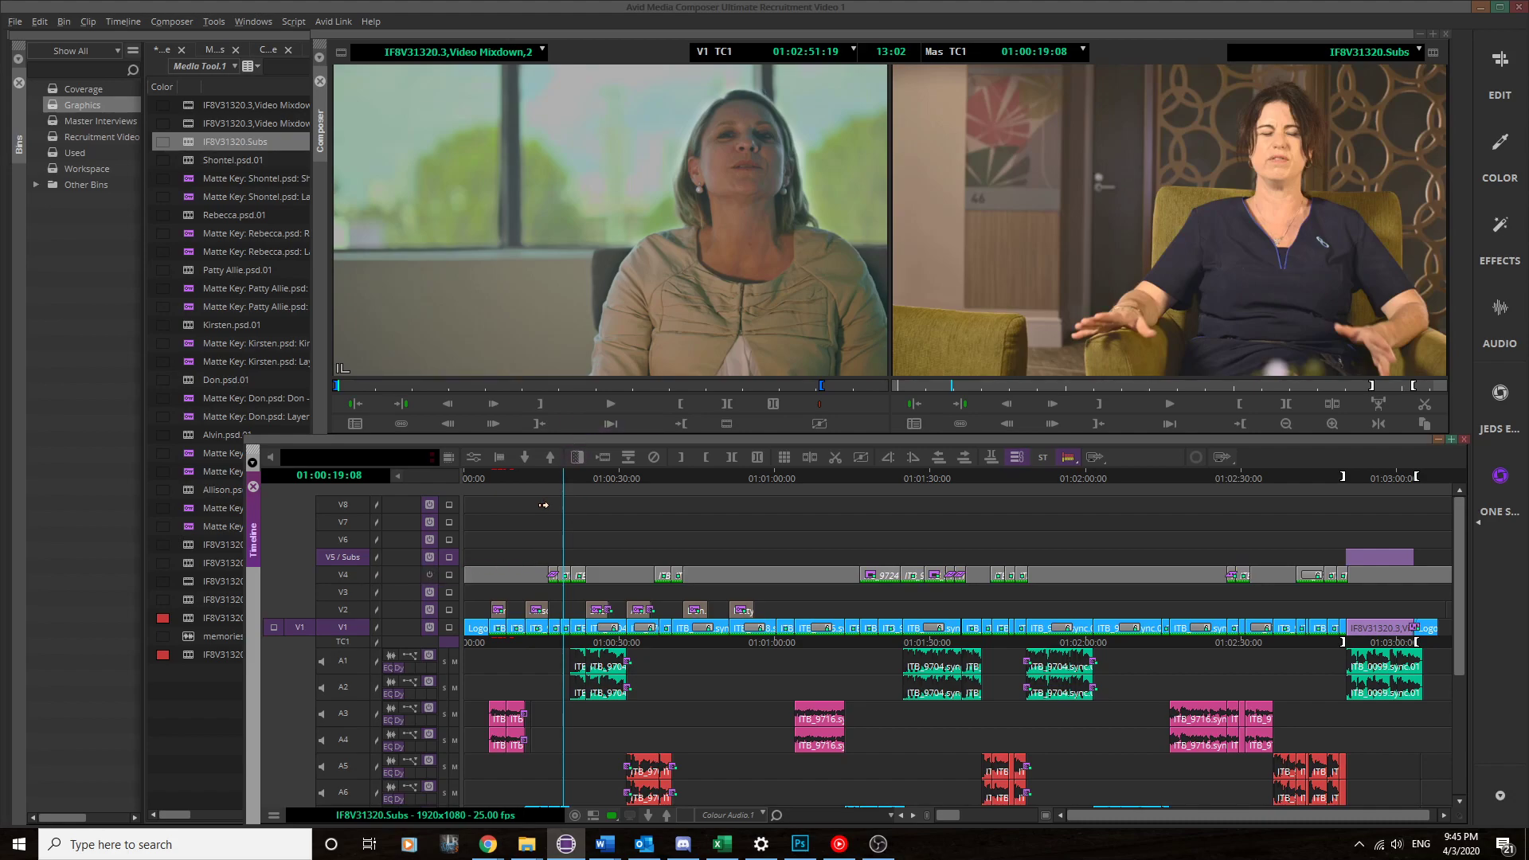
left_click(434, 574)
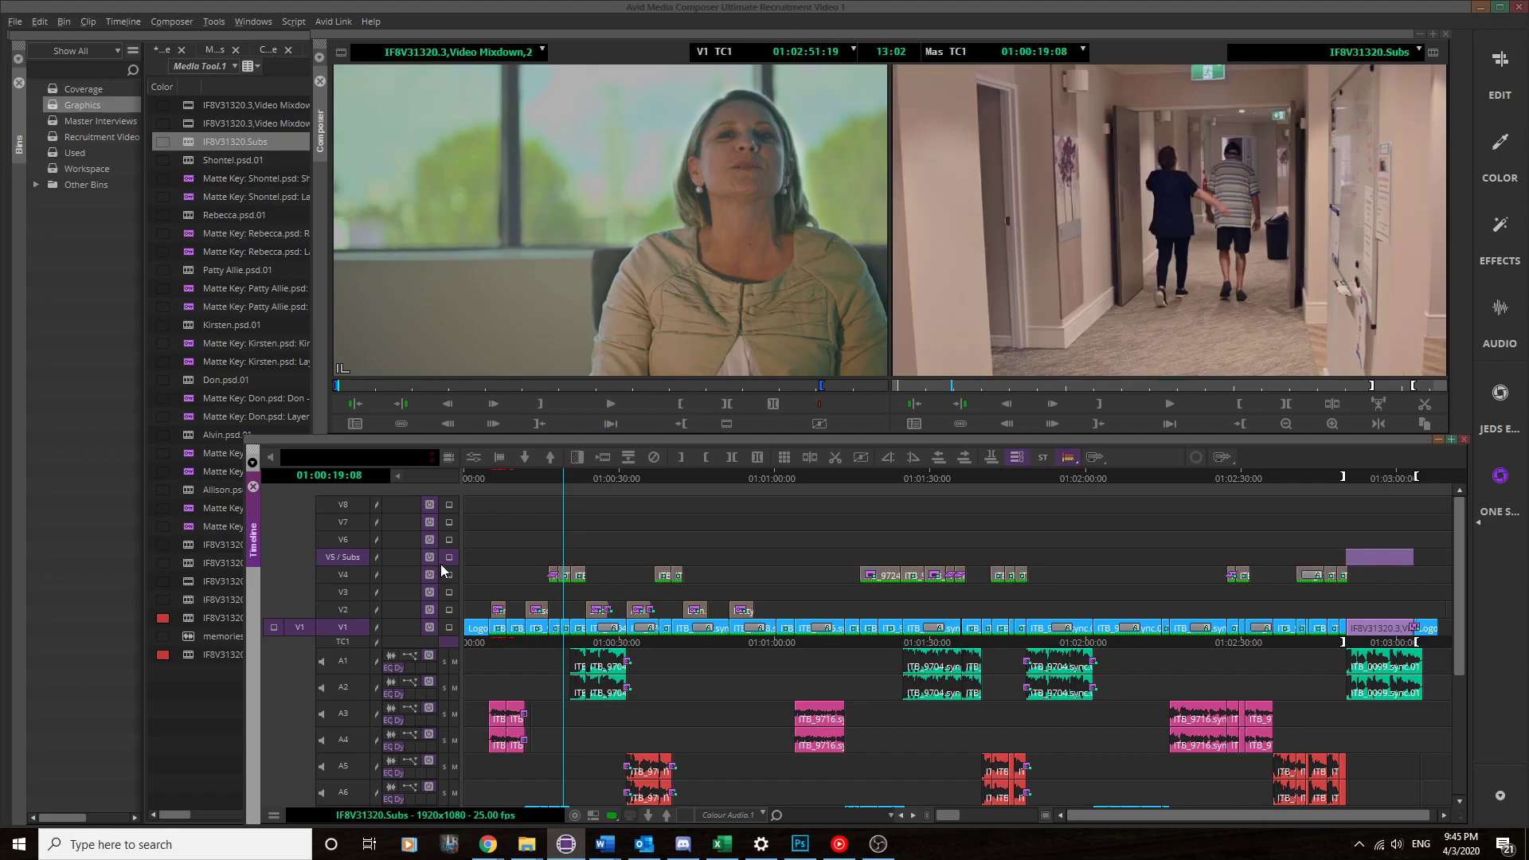
double_click(189, 603)
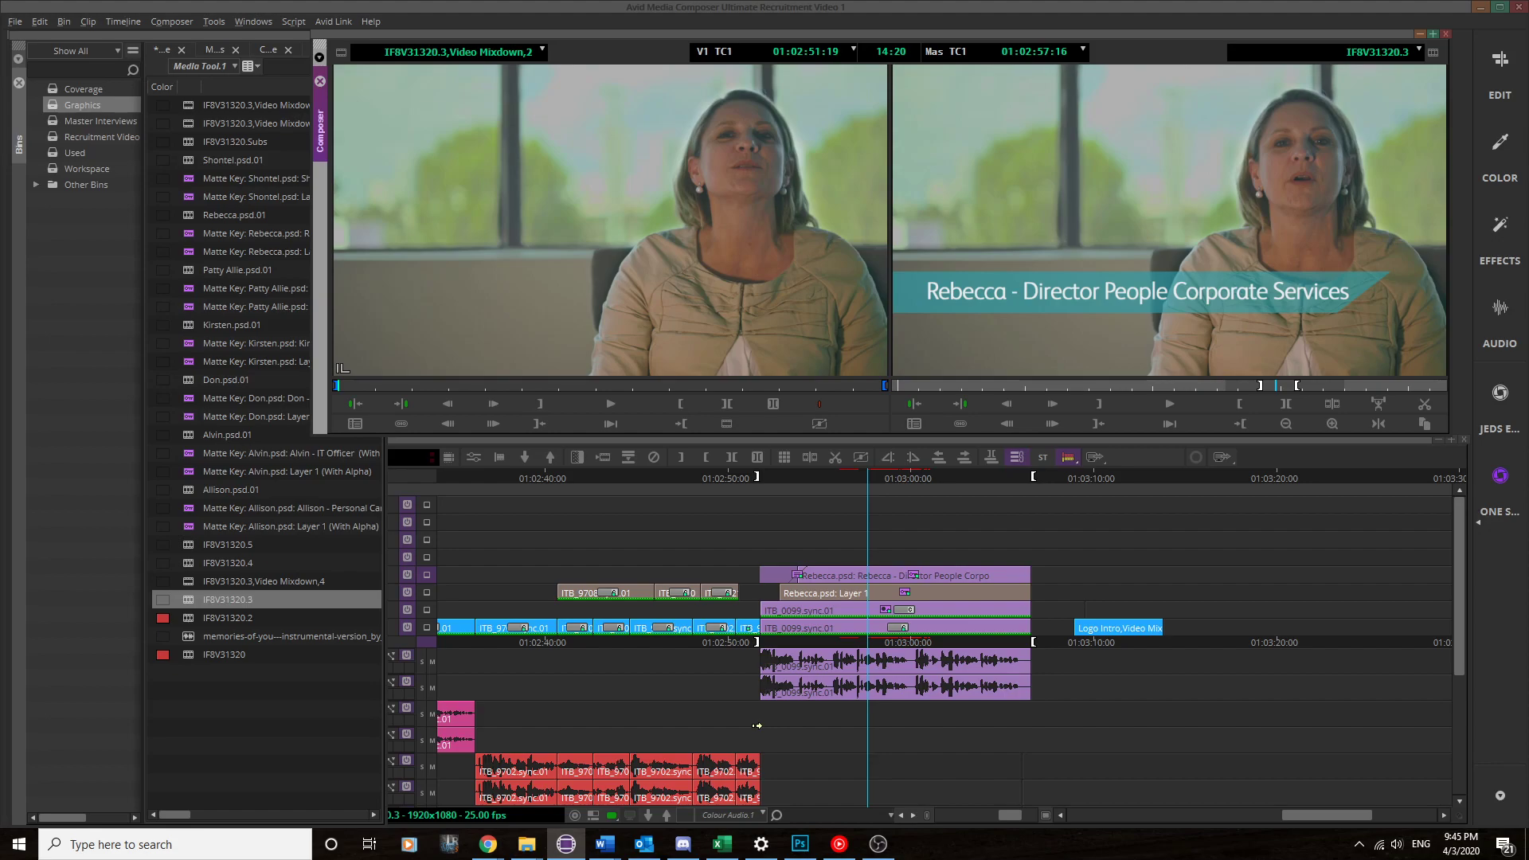
Step: Toggle the V3 and V2 monitors off and back on to preview the lower-third title
left_click(406, 594)
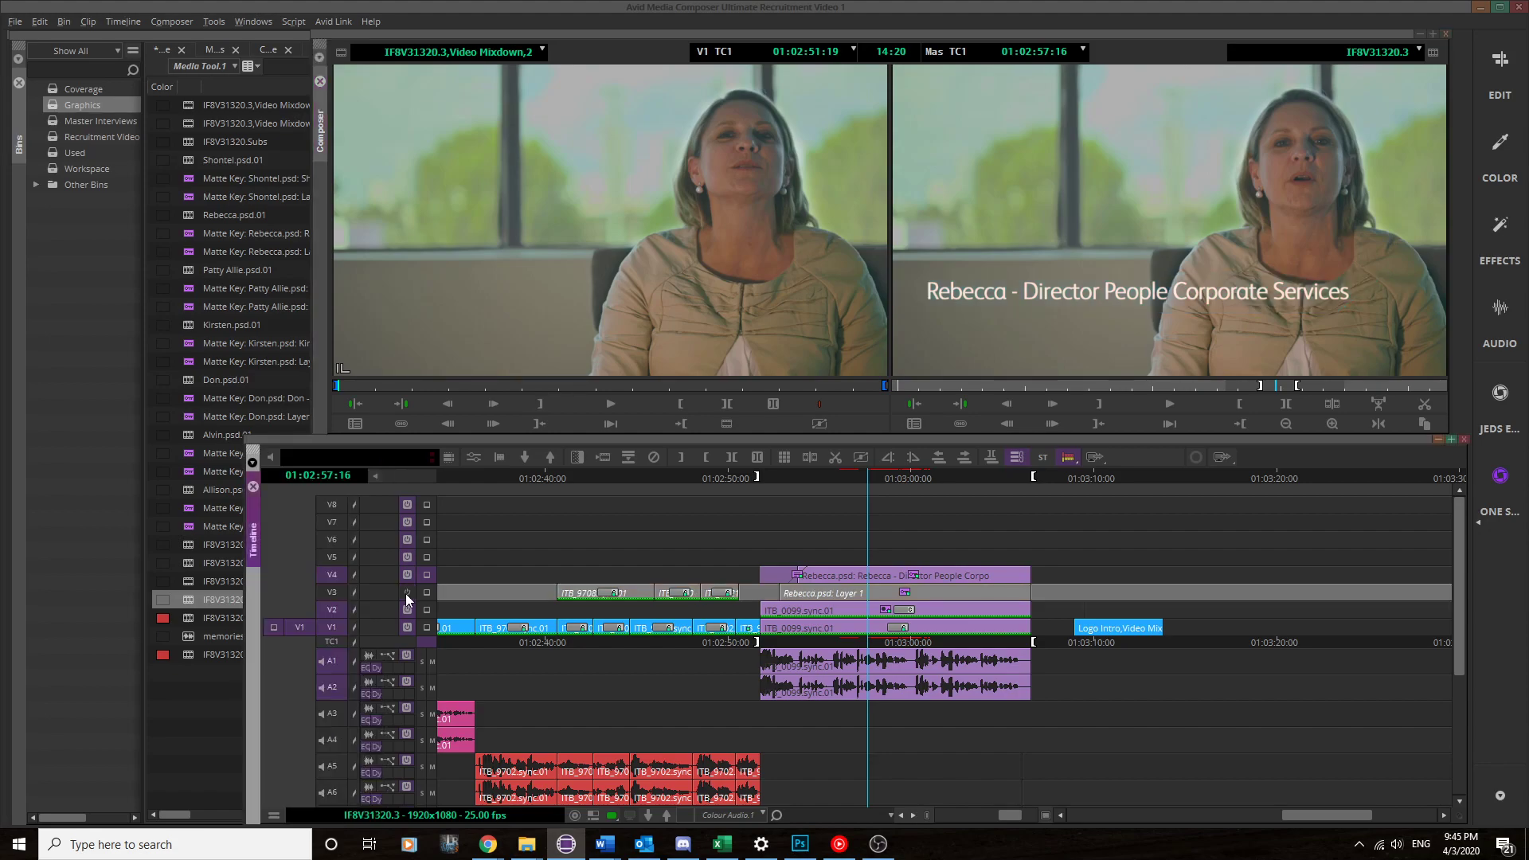
left_click(407, 593)
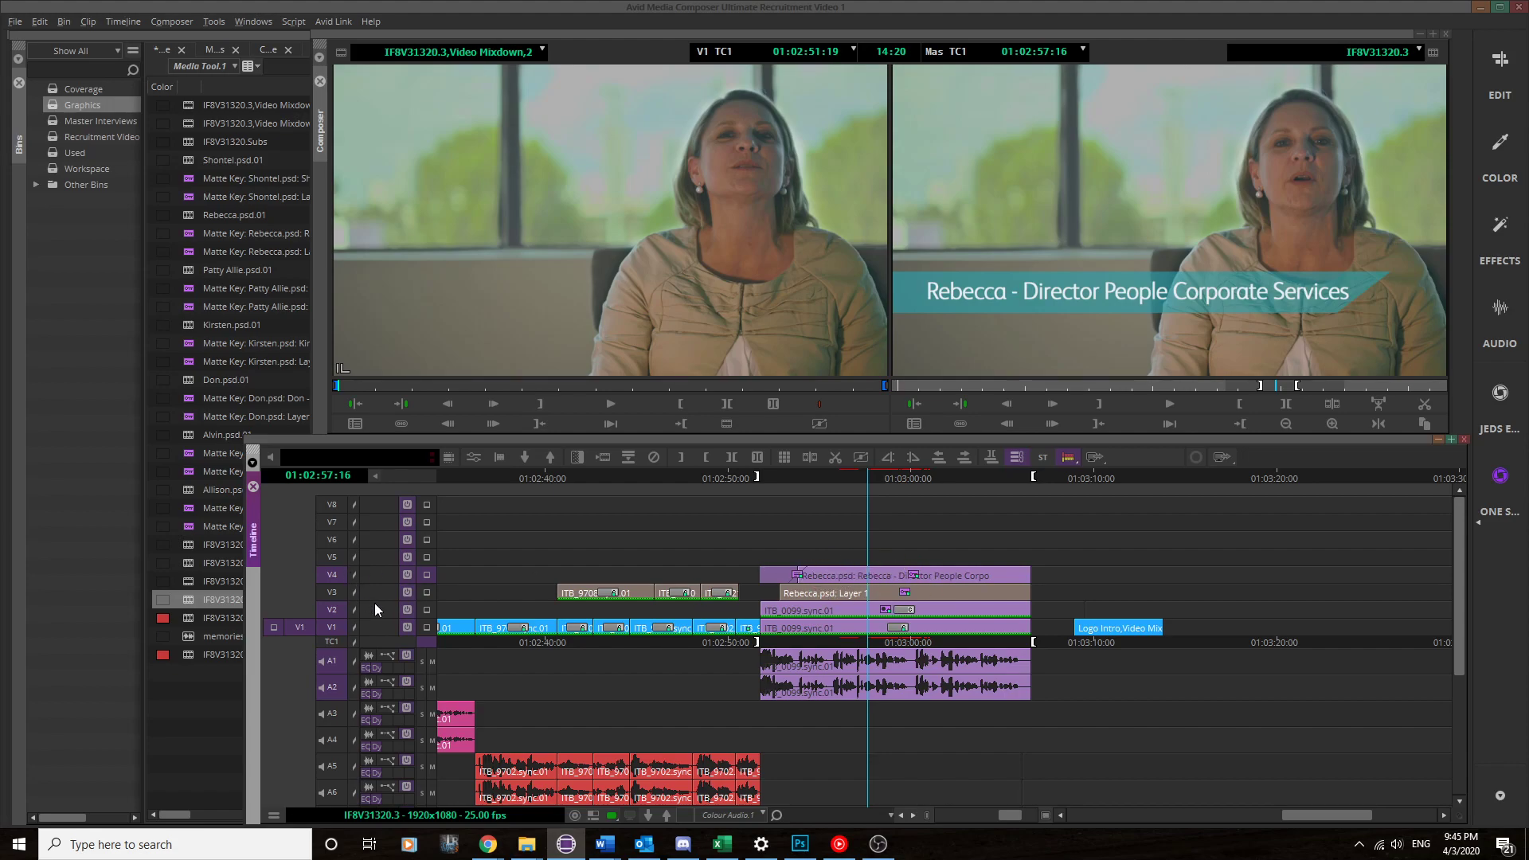
left_click(408, 594)
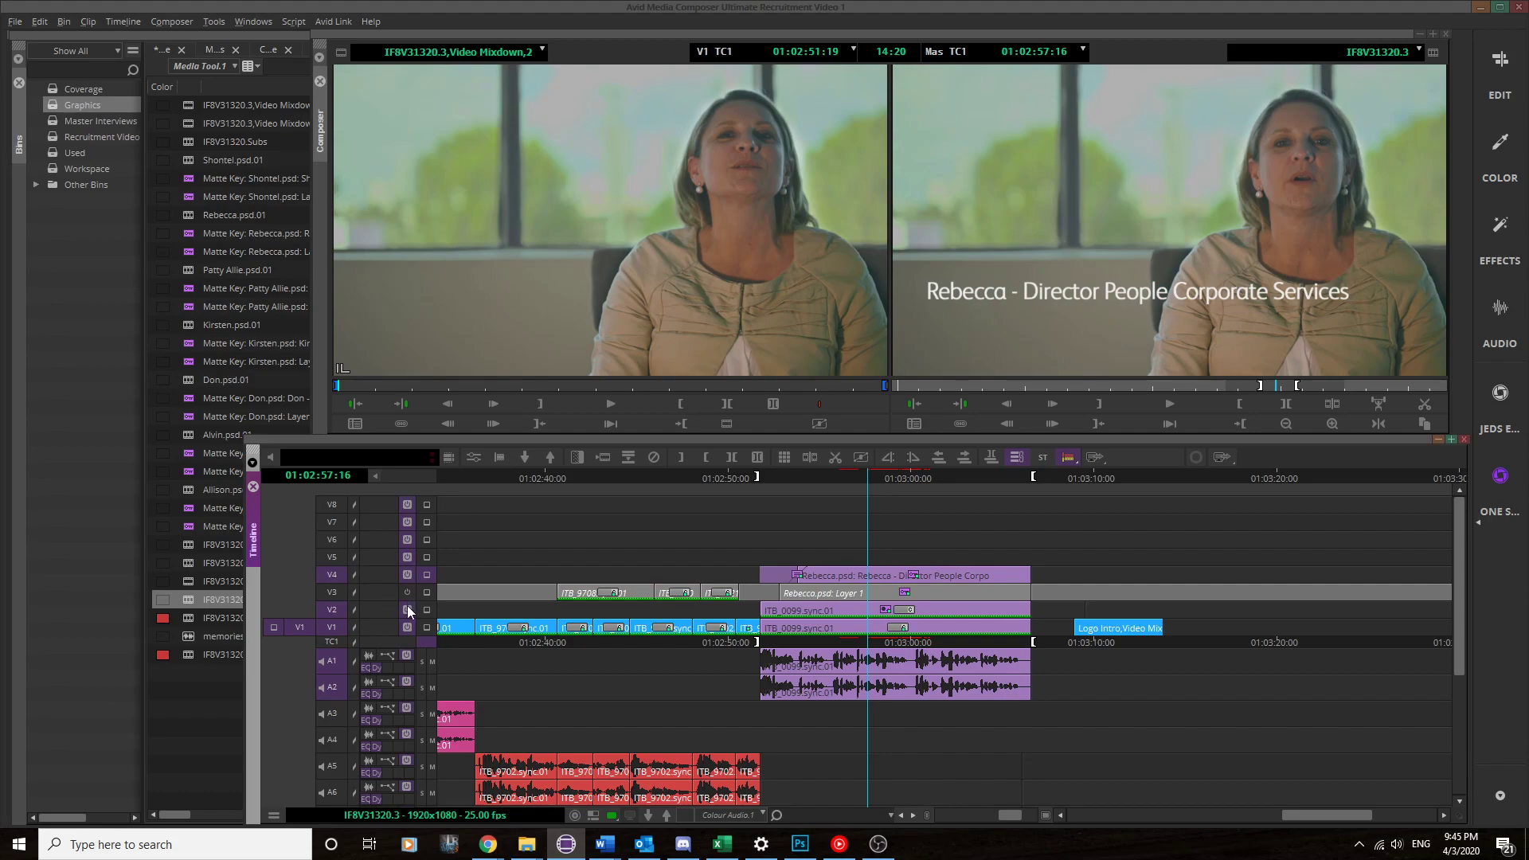
left_click(408, 610)
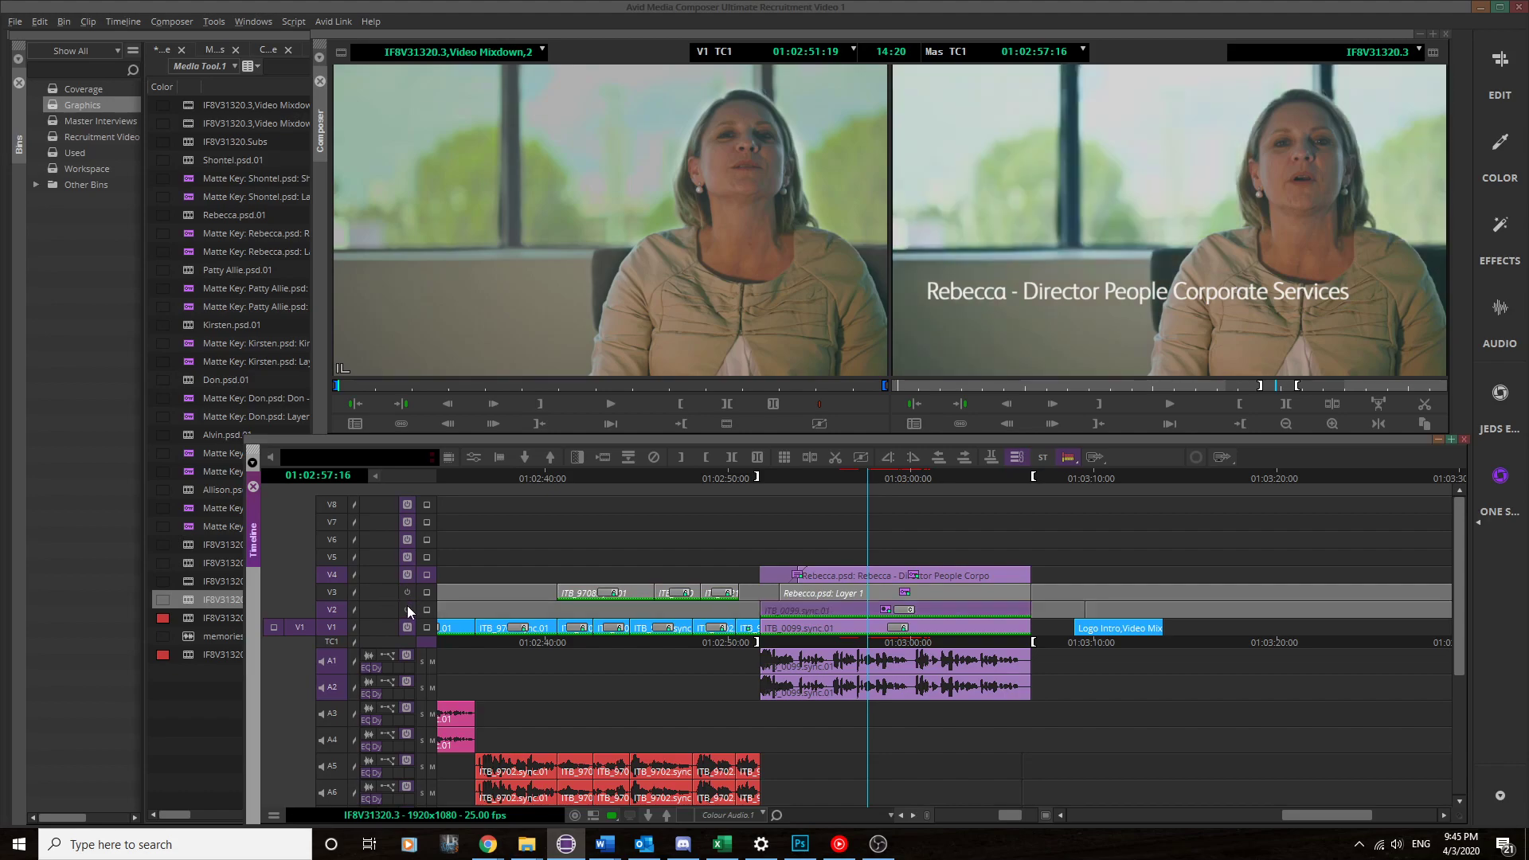
left_click(408, 606)
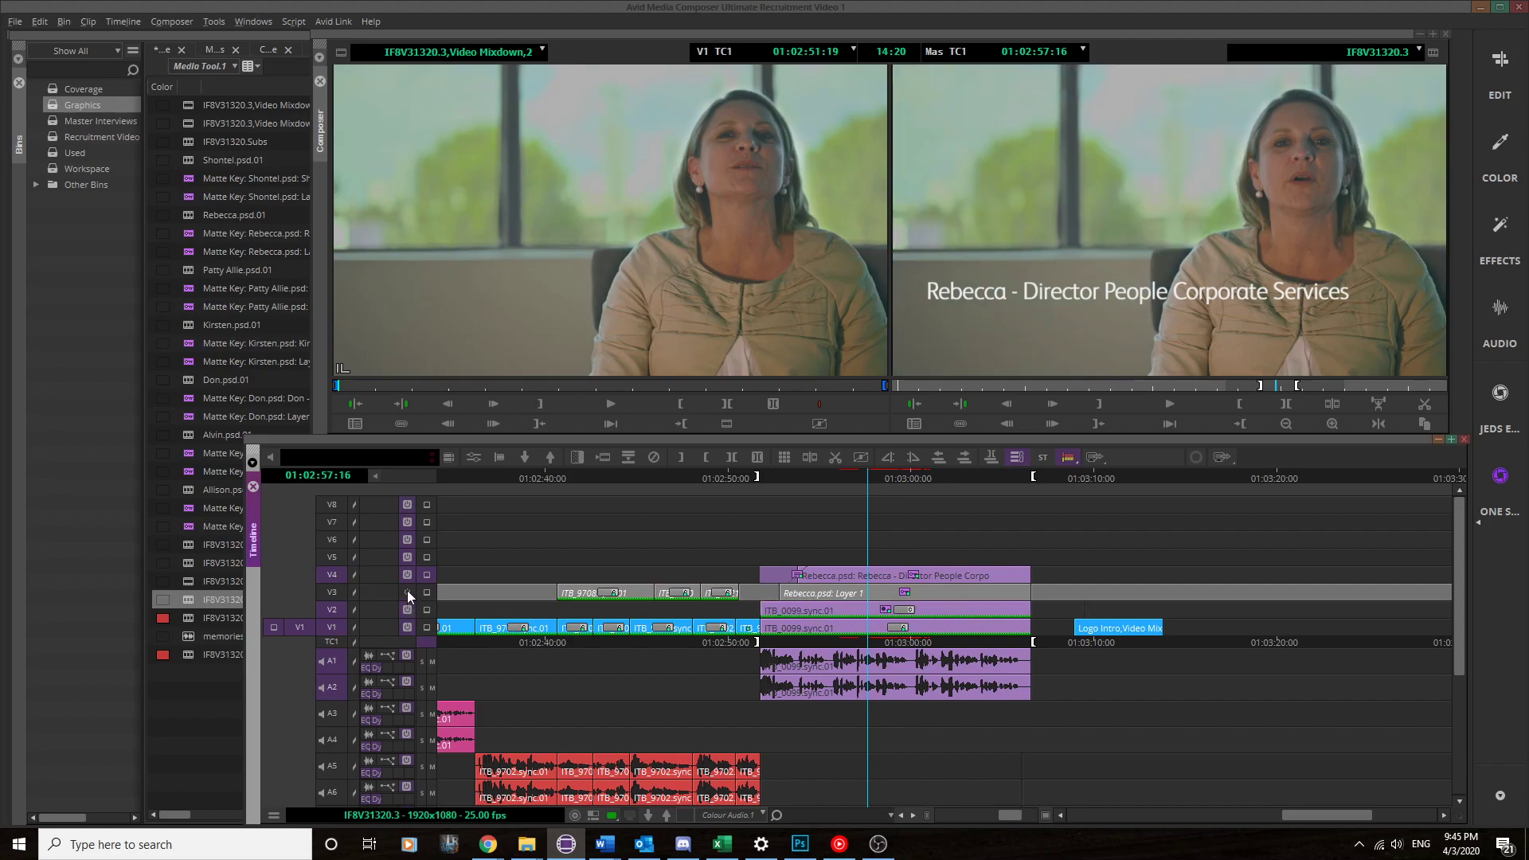
left_click(407, 592)
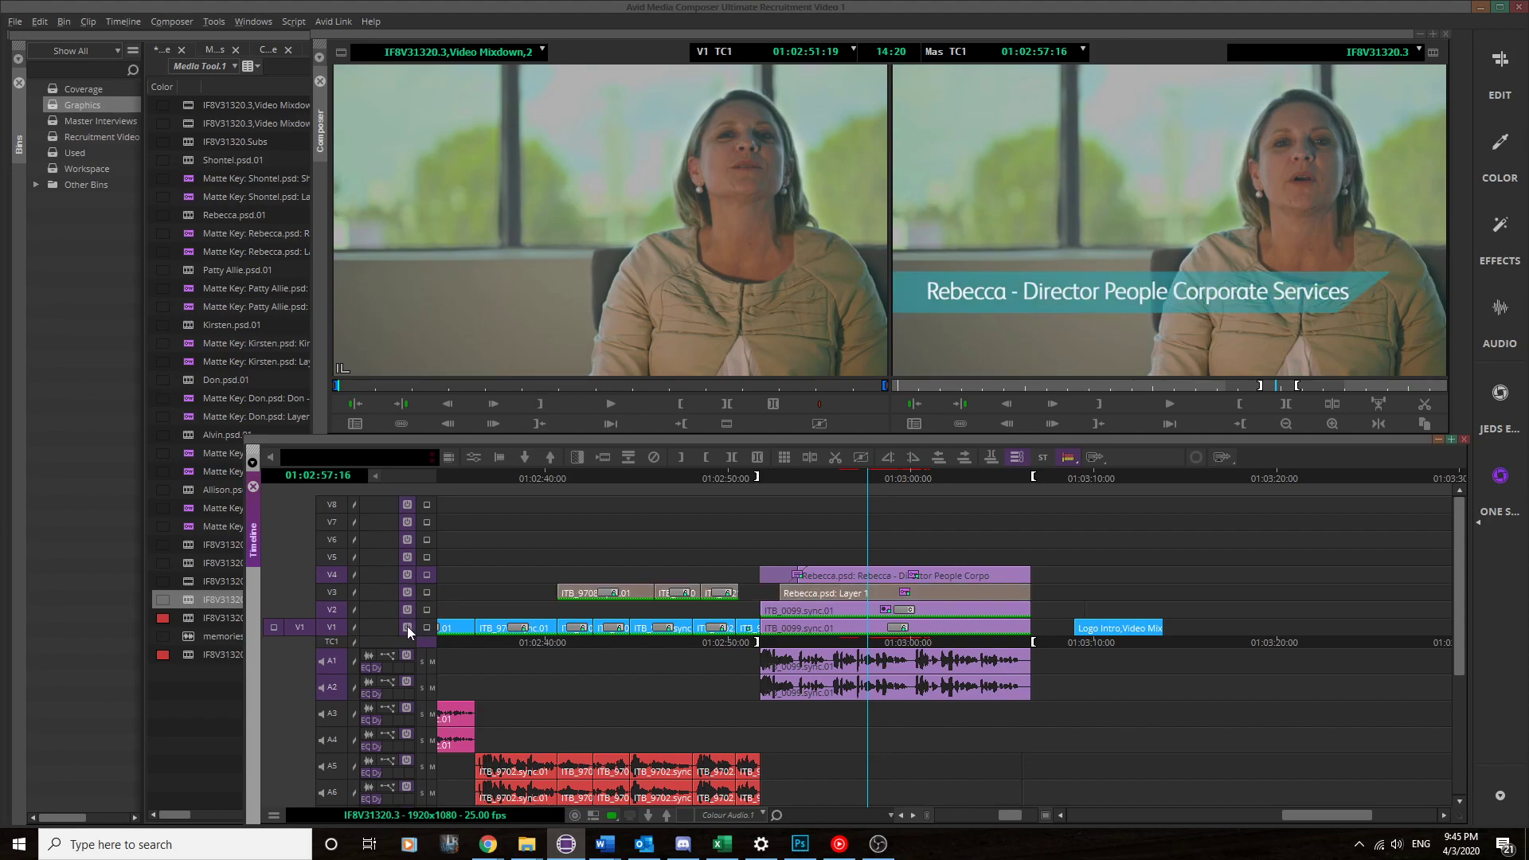
Step: Hide and restore V1 to reveal the background, then select the IF8V31320.Subs sequence
left_click(407, 628)
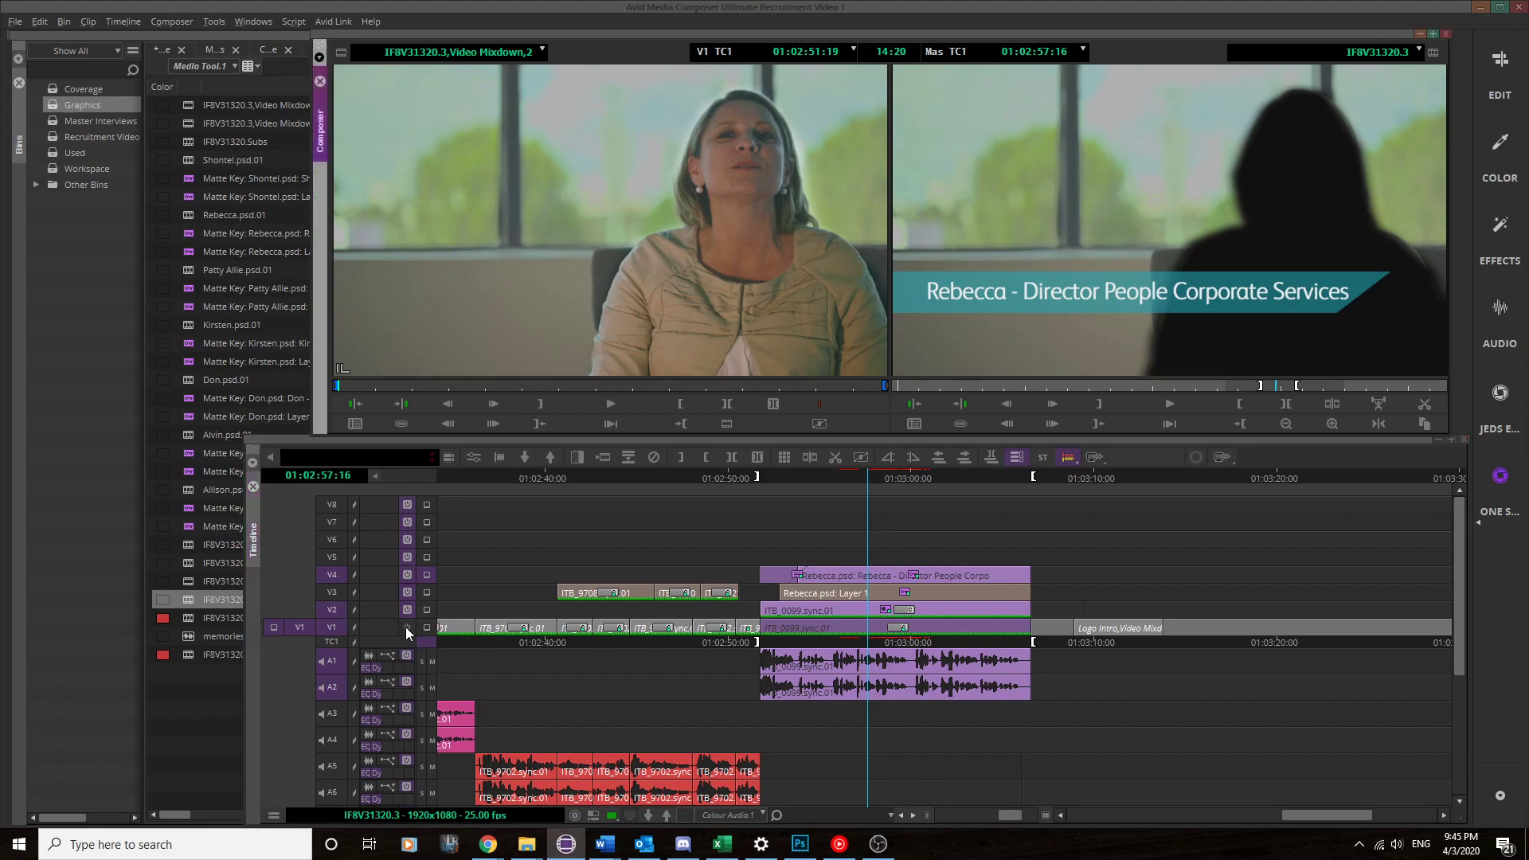
left_click(406, 627)
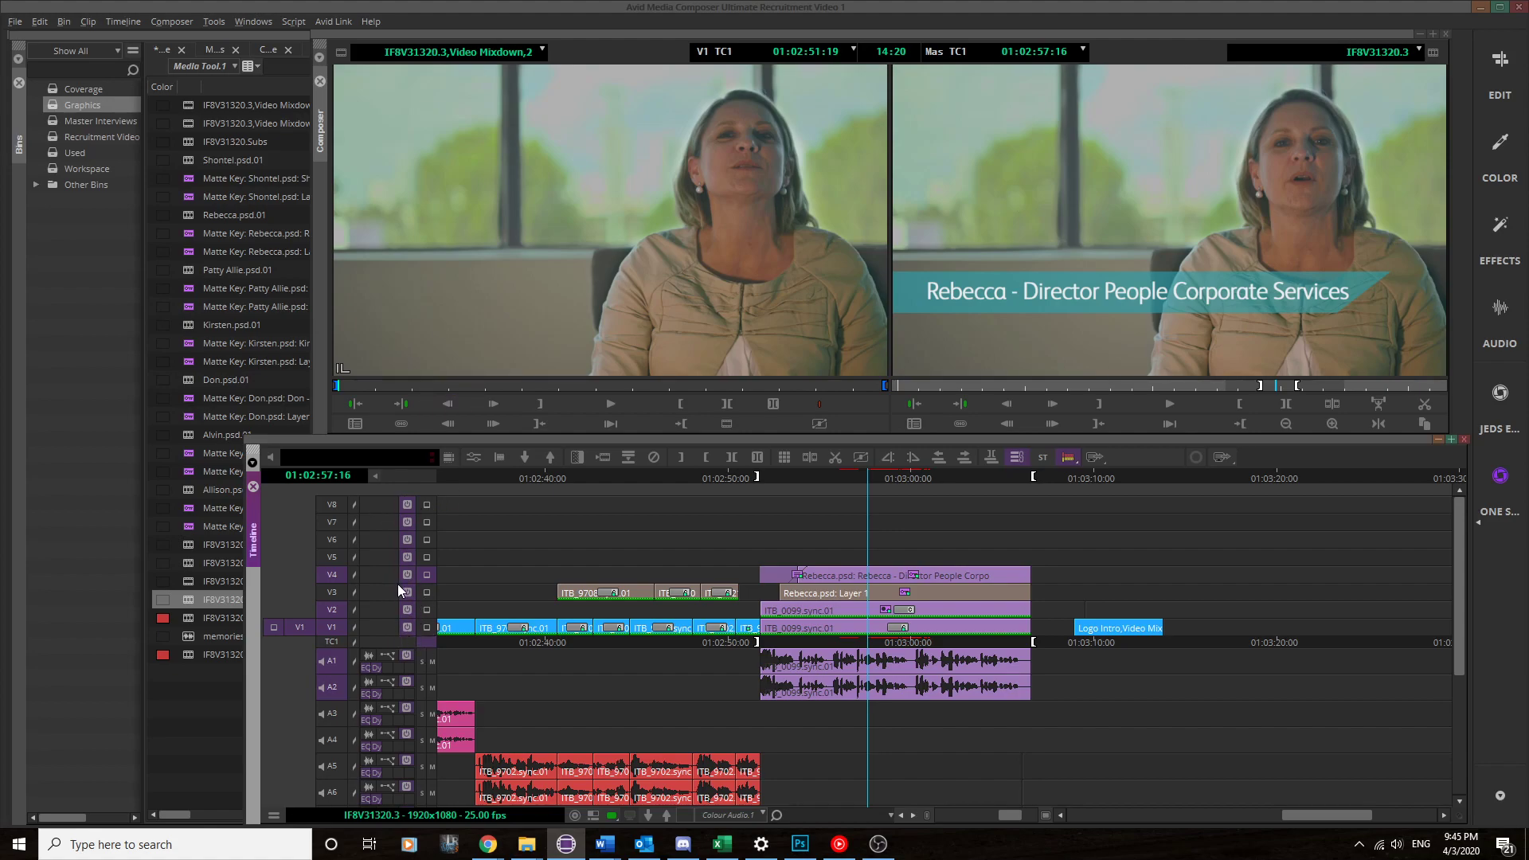
left_click(185, 141)
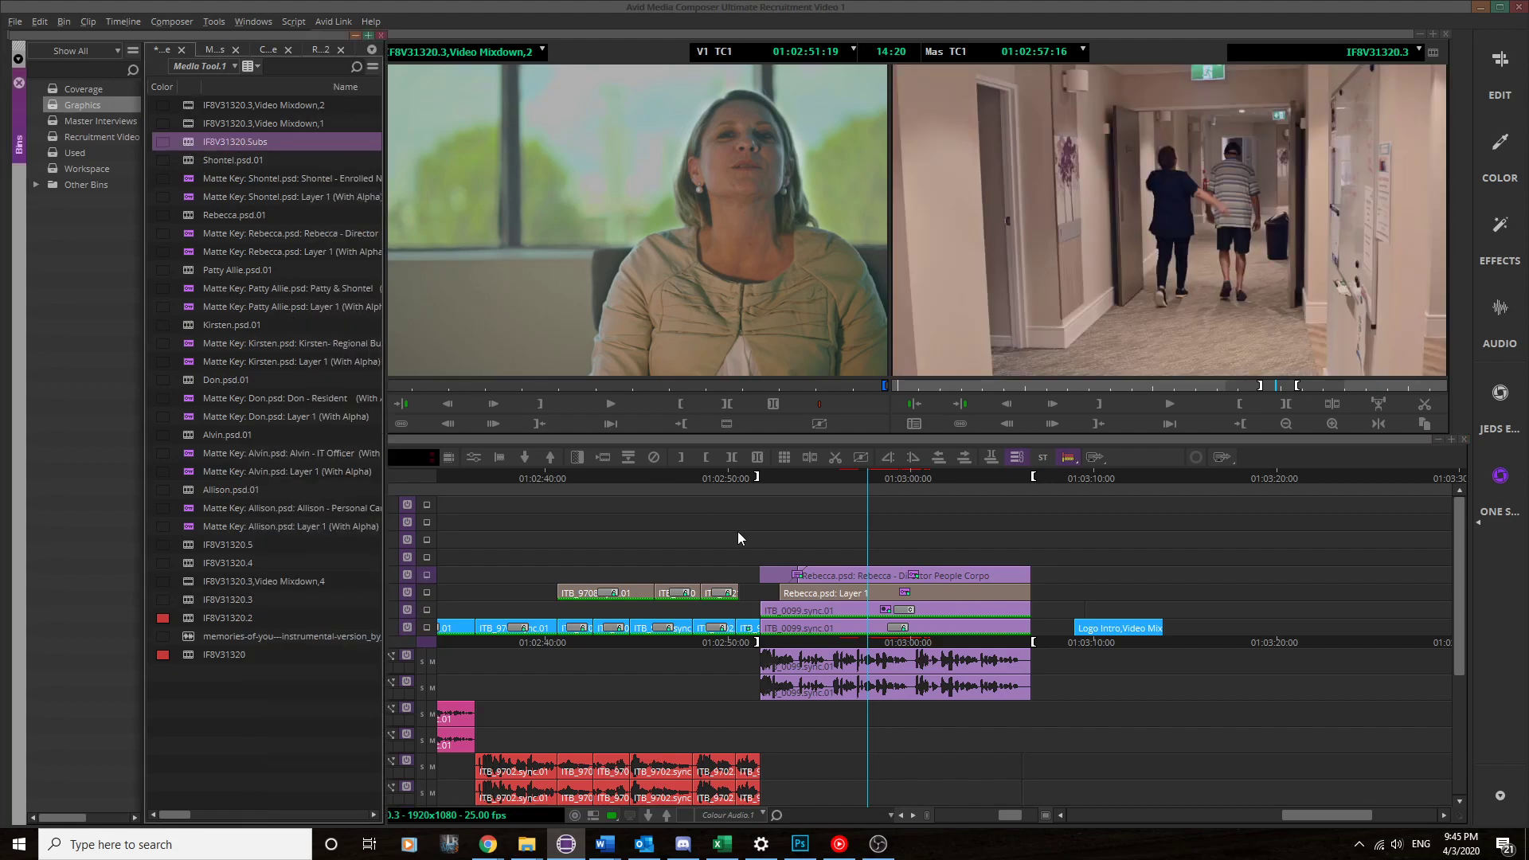
left_click(407, 490)
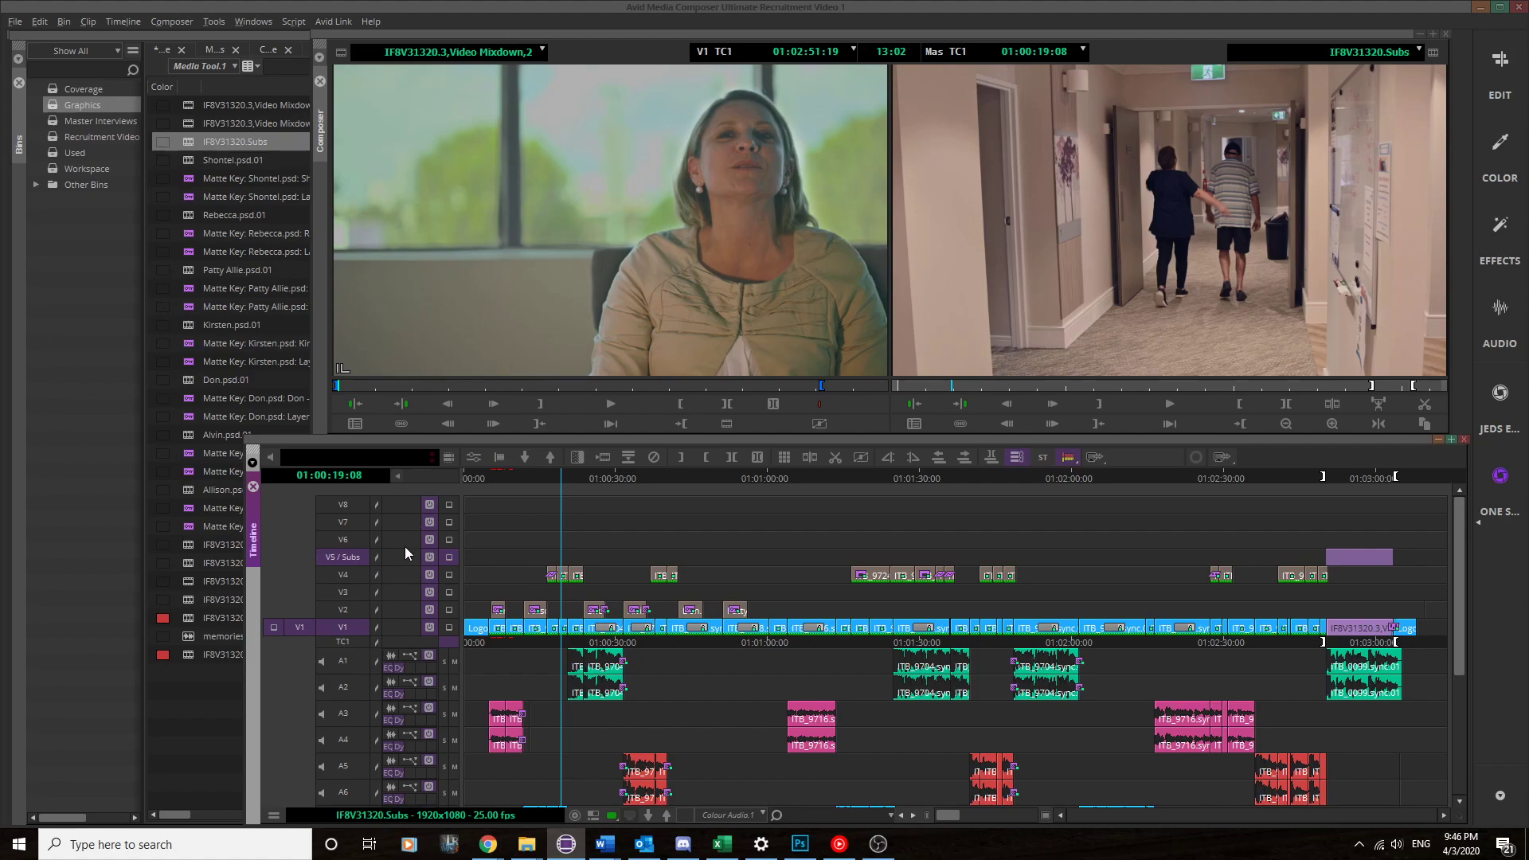
scroll(404, 542, "down", 3)
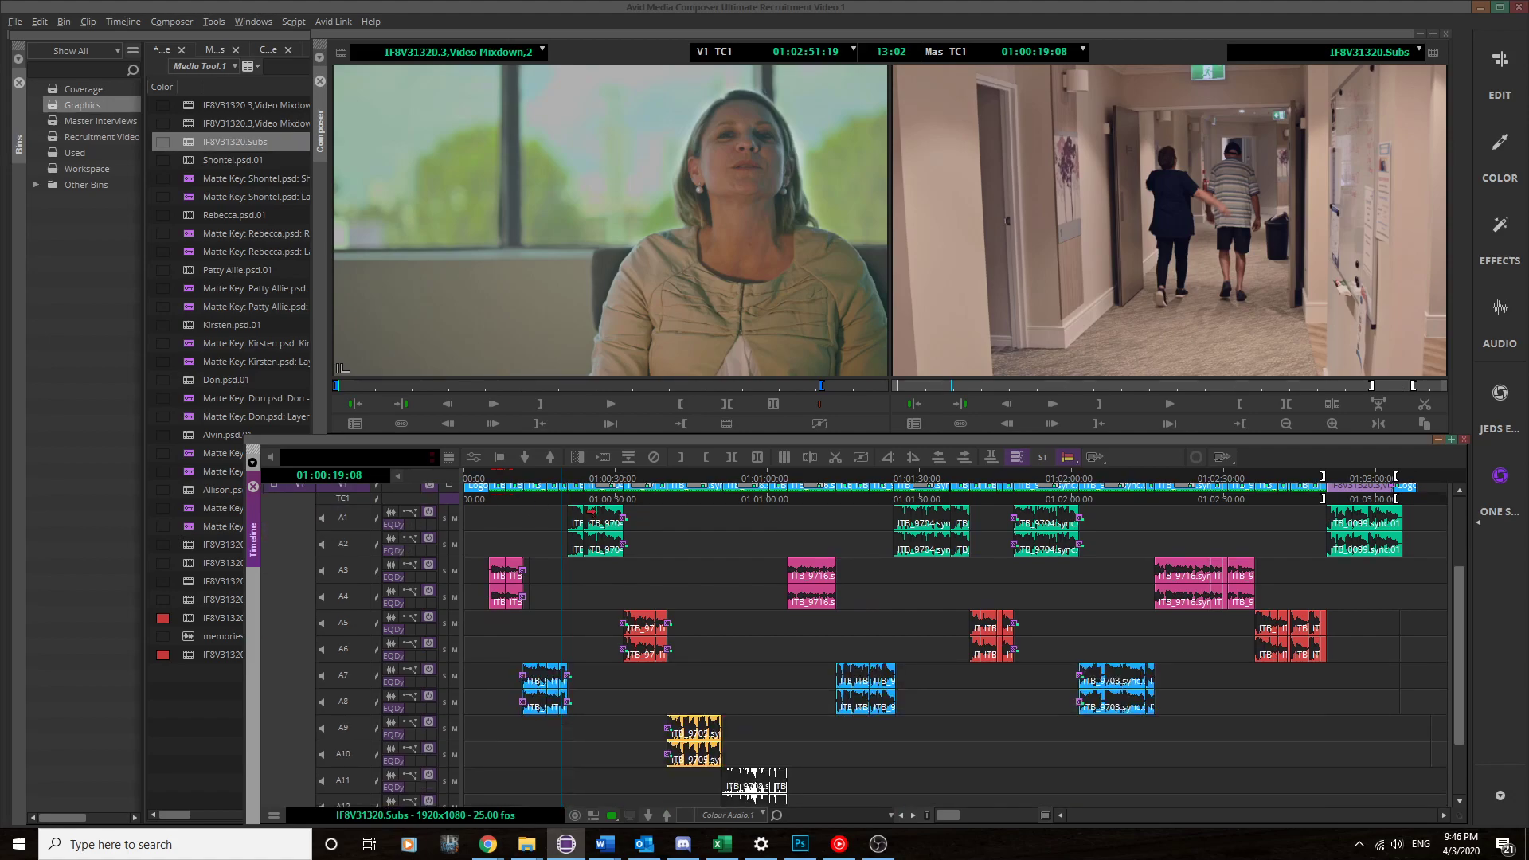
left_click(388, 525)
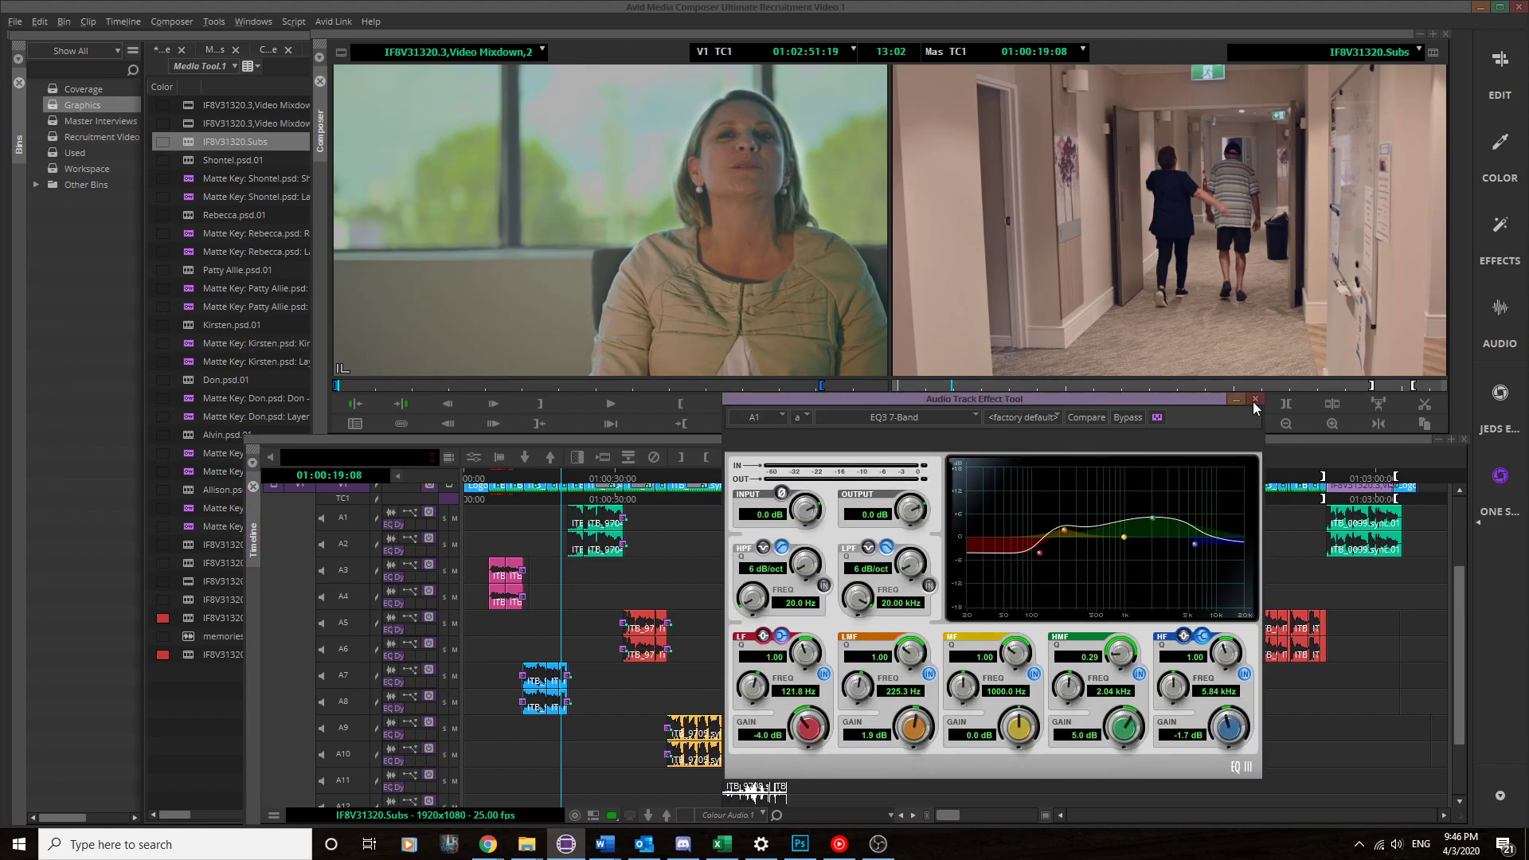
left_click(399, 526)
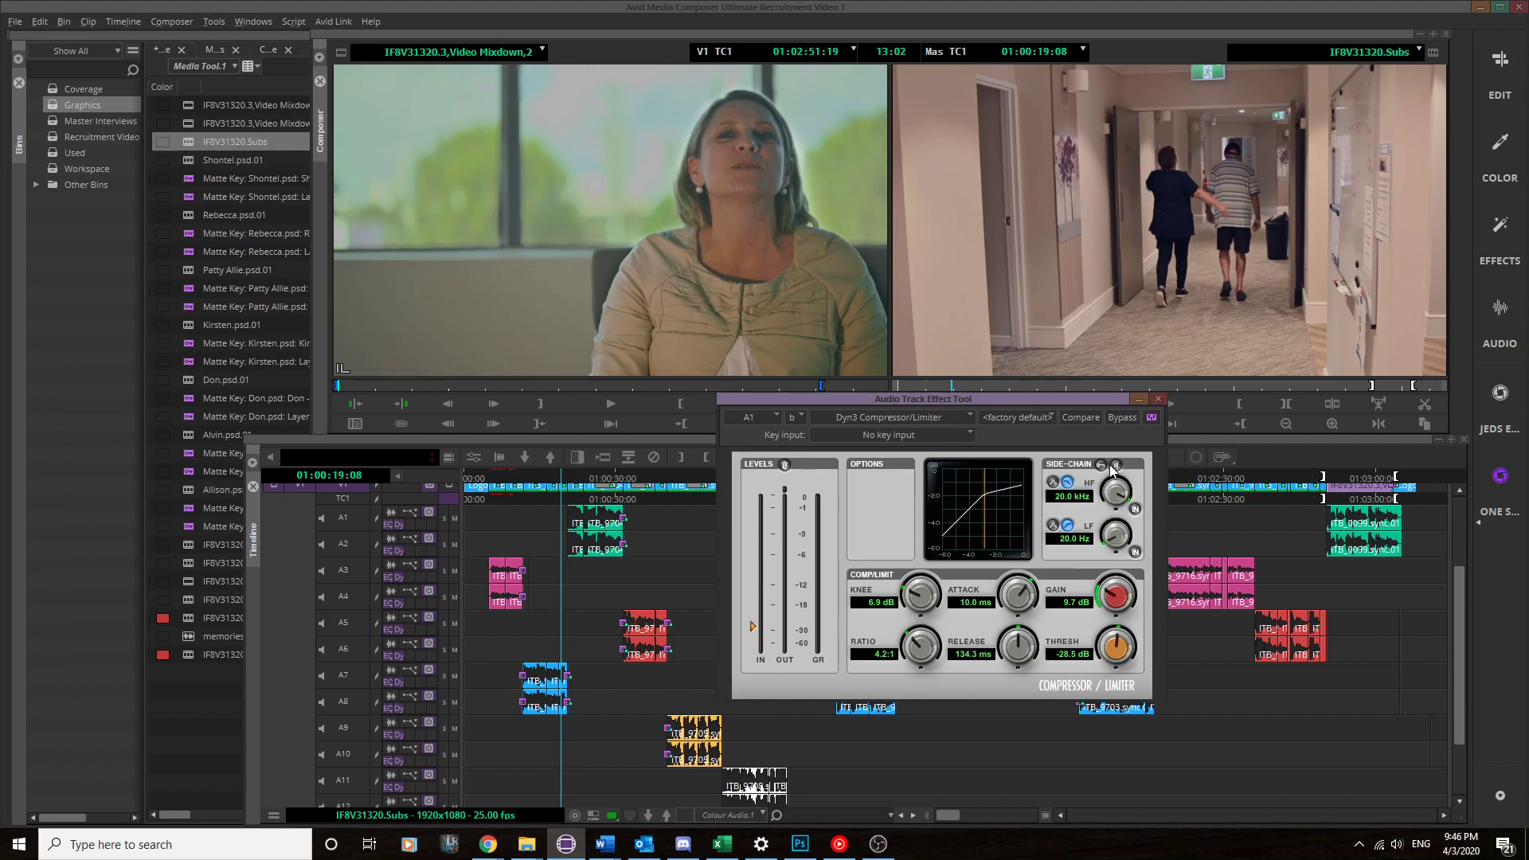
left_click(1158, 400)
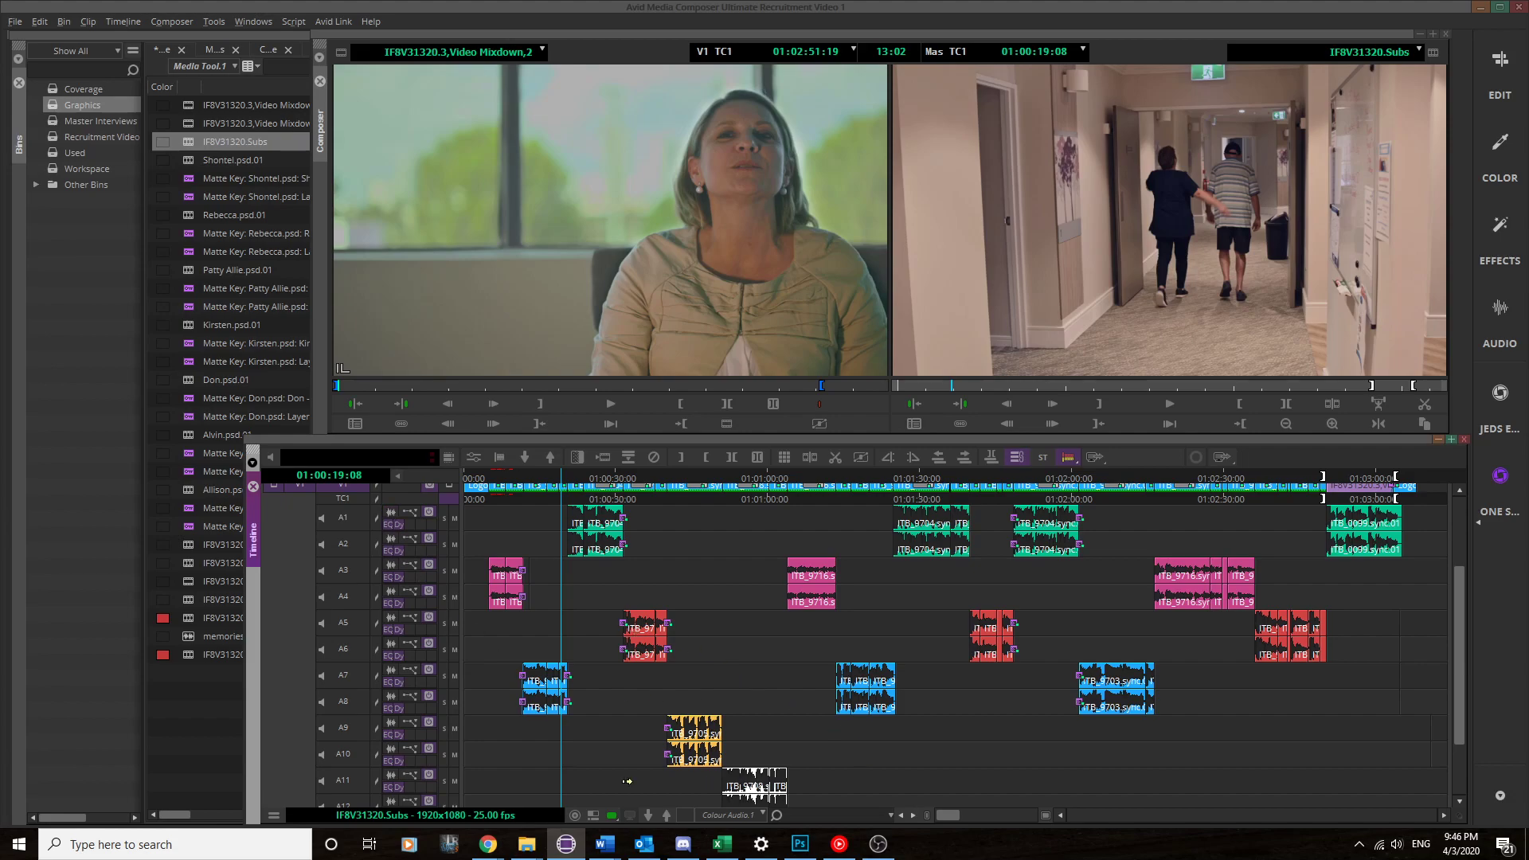
Step: Set the timeline's Audio Data display to None, hiding all waveforms
left_click(275, 815)
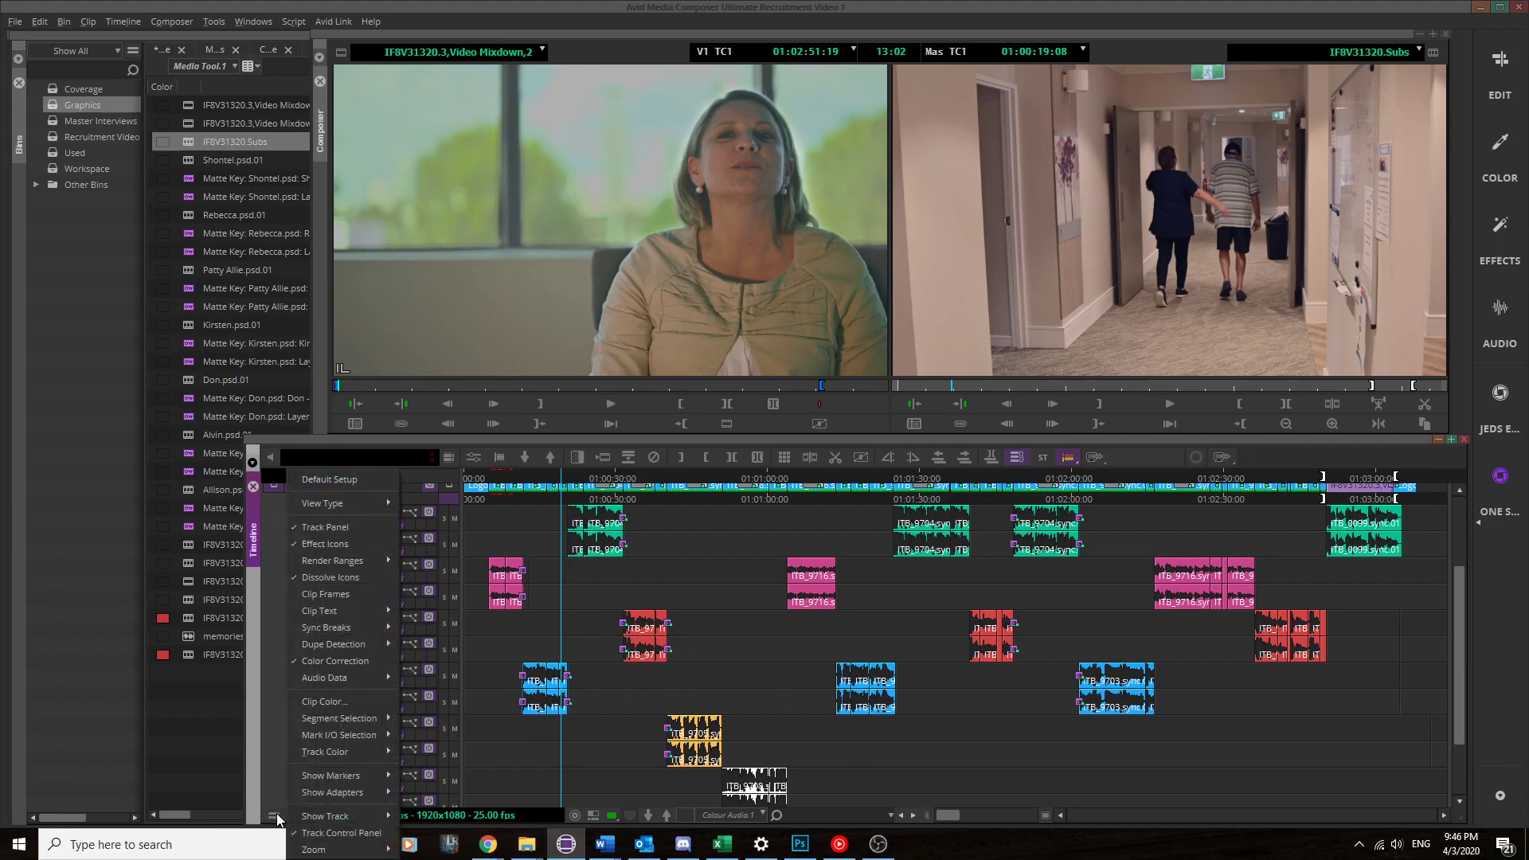
mouse_move(369, 735)
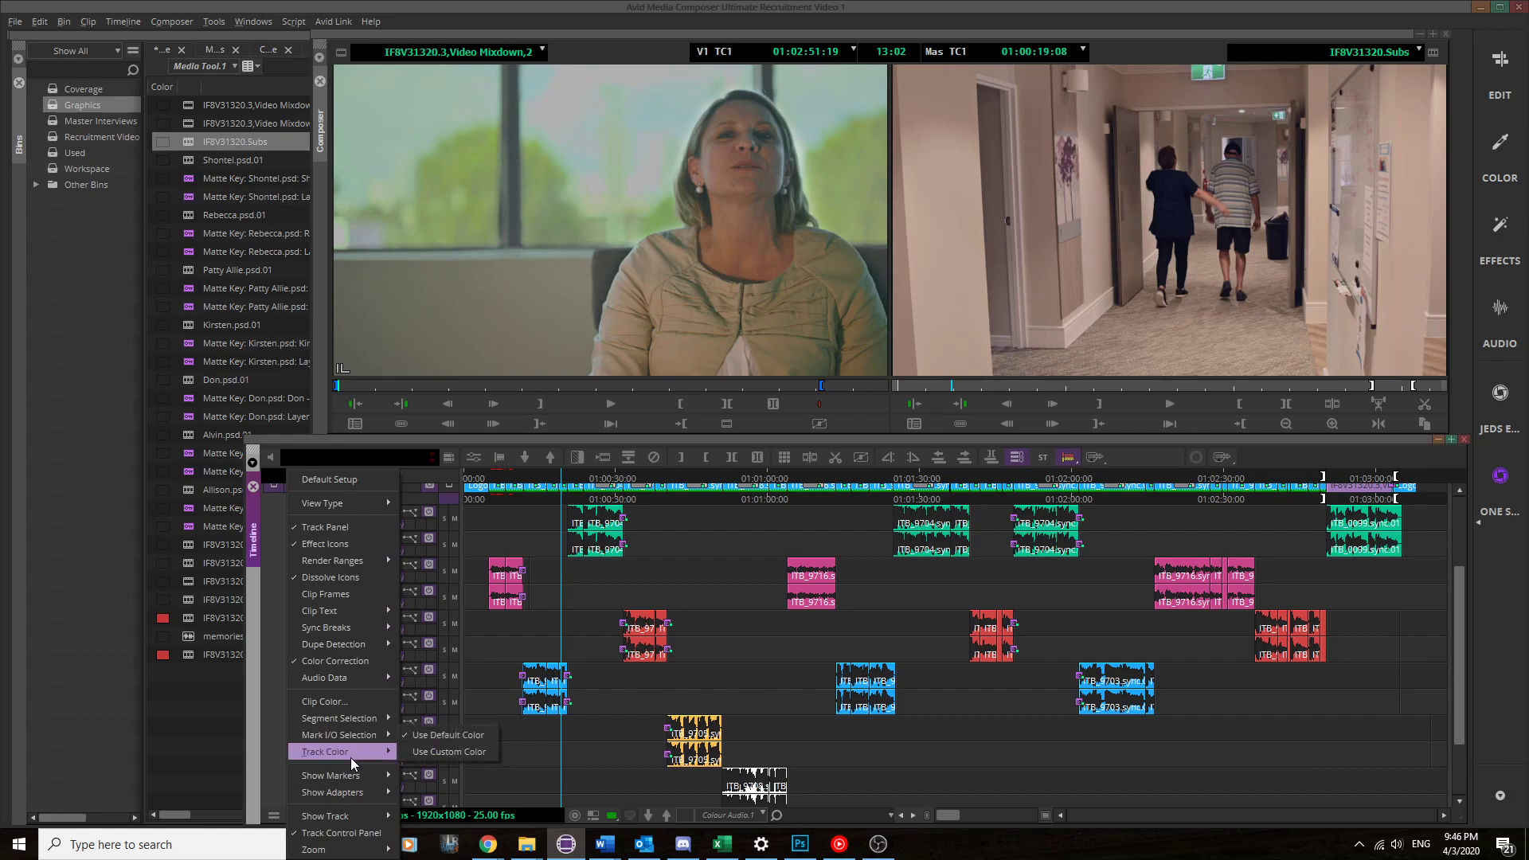
mouse_move(358, 682)
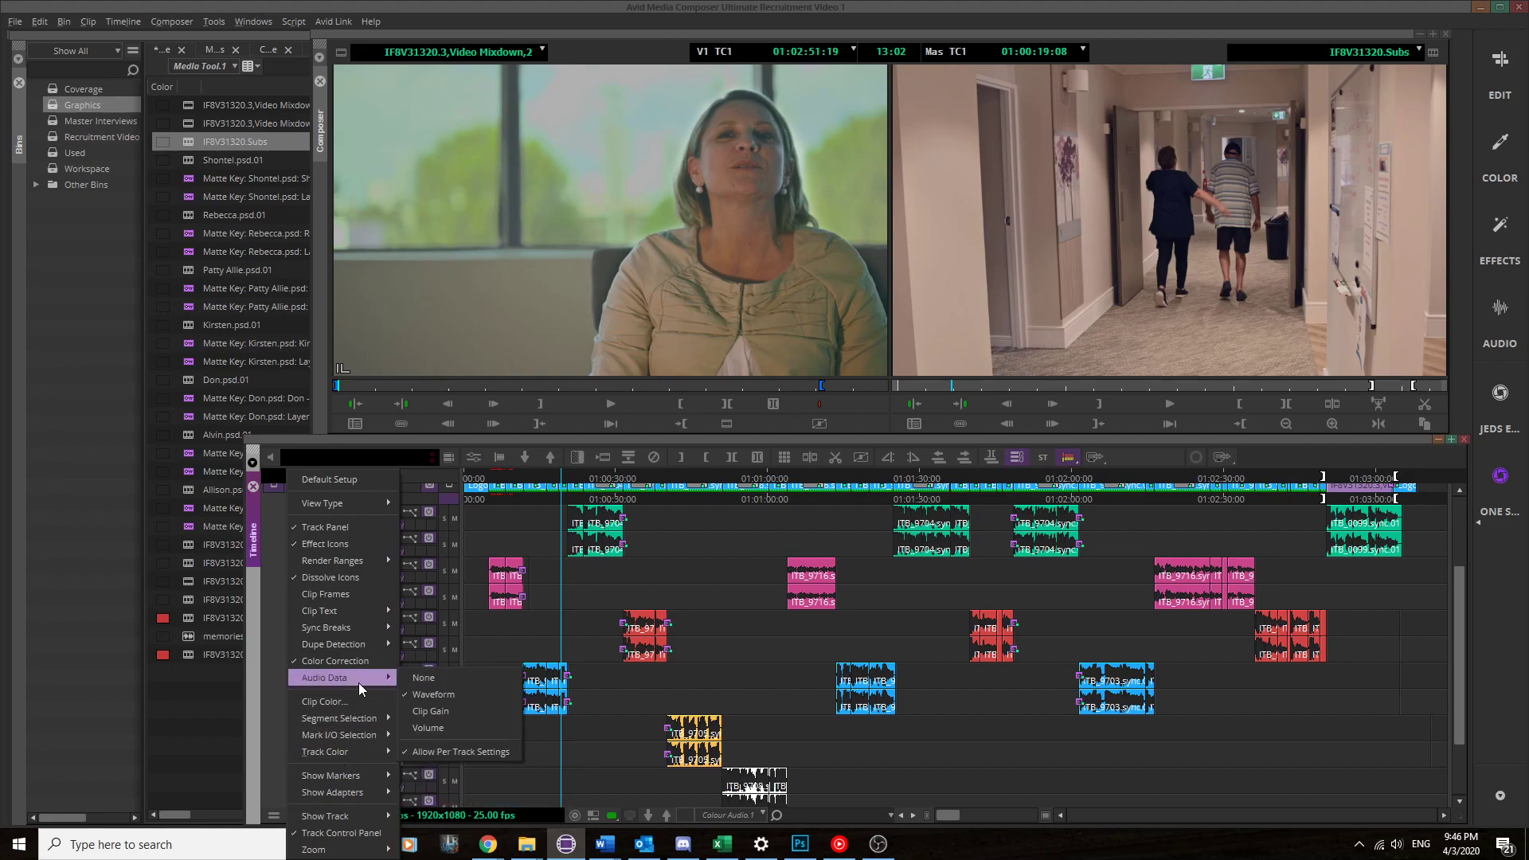
left_click(447, 682)
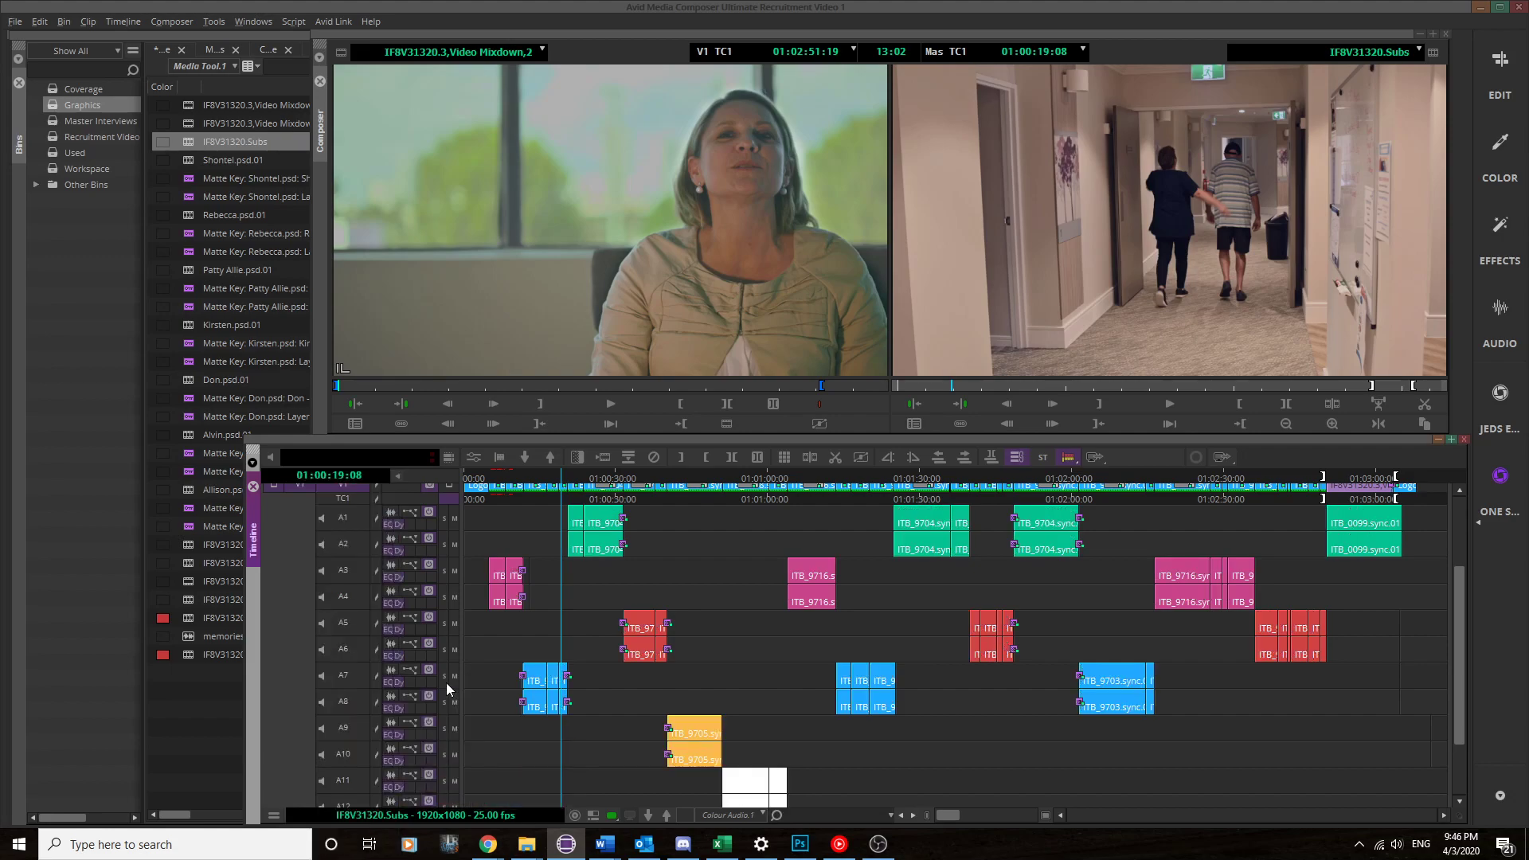
Step: Toggle the A1 and A2 waveform buttons on and off, leaving both hidden
left_click(390, 512)
left_click(390, 537)
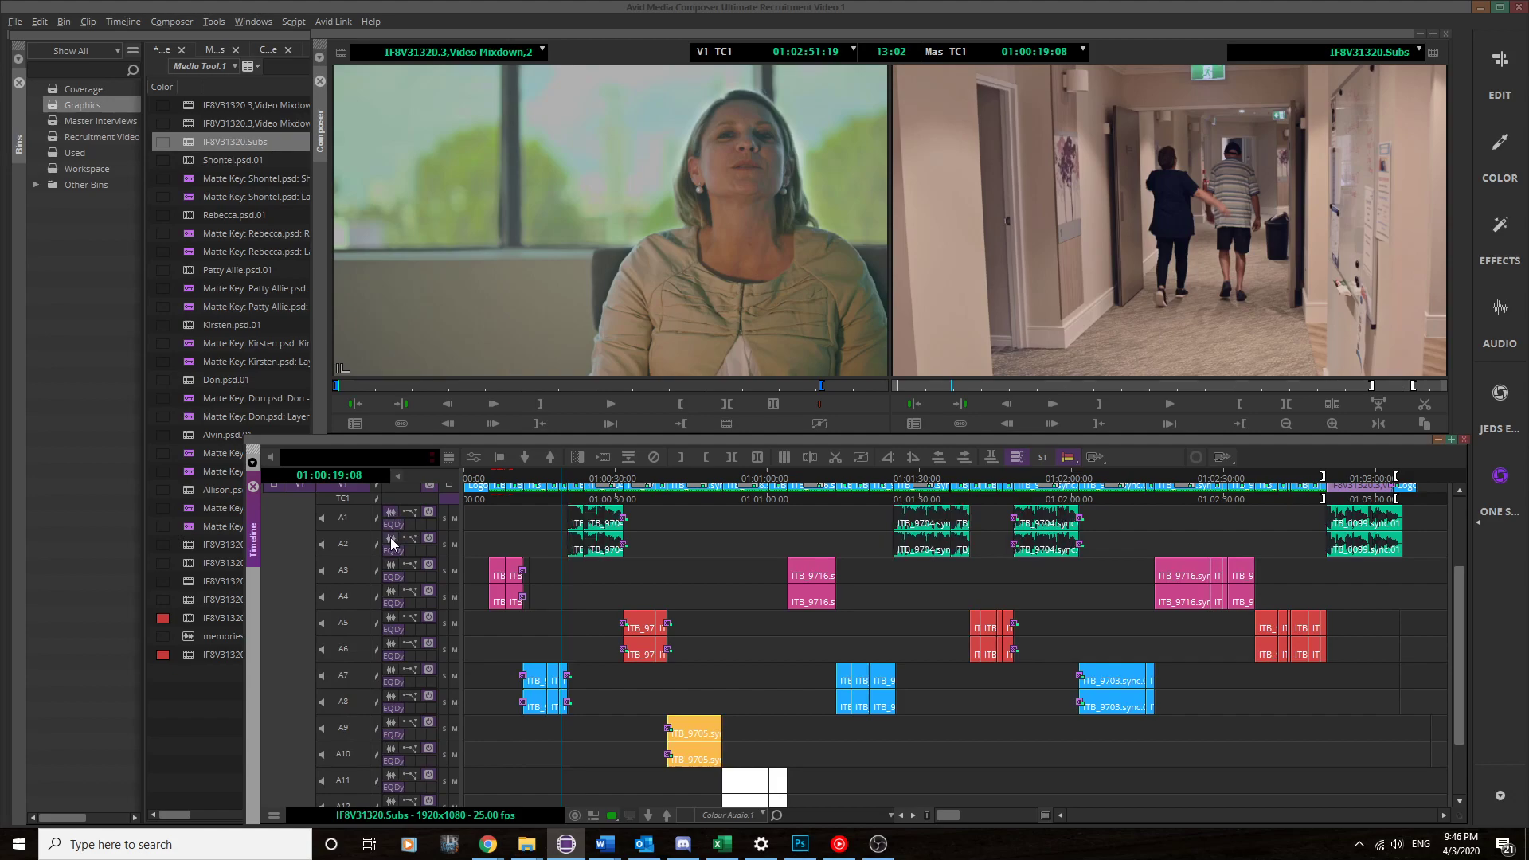
left_click(392, 512)
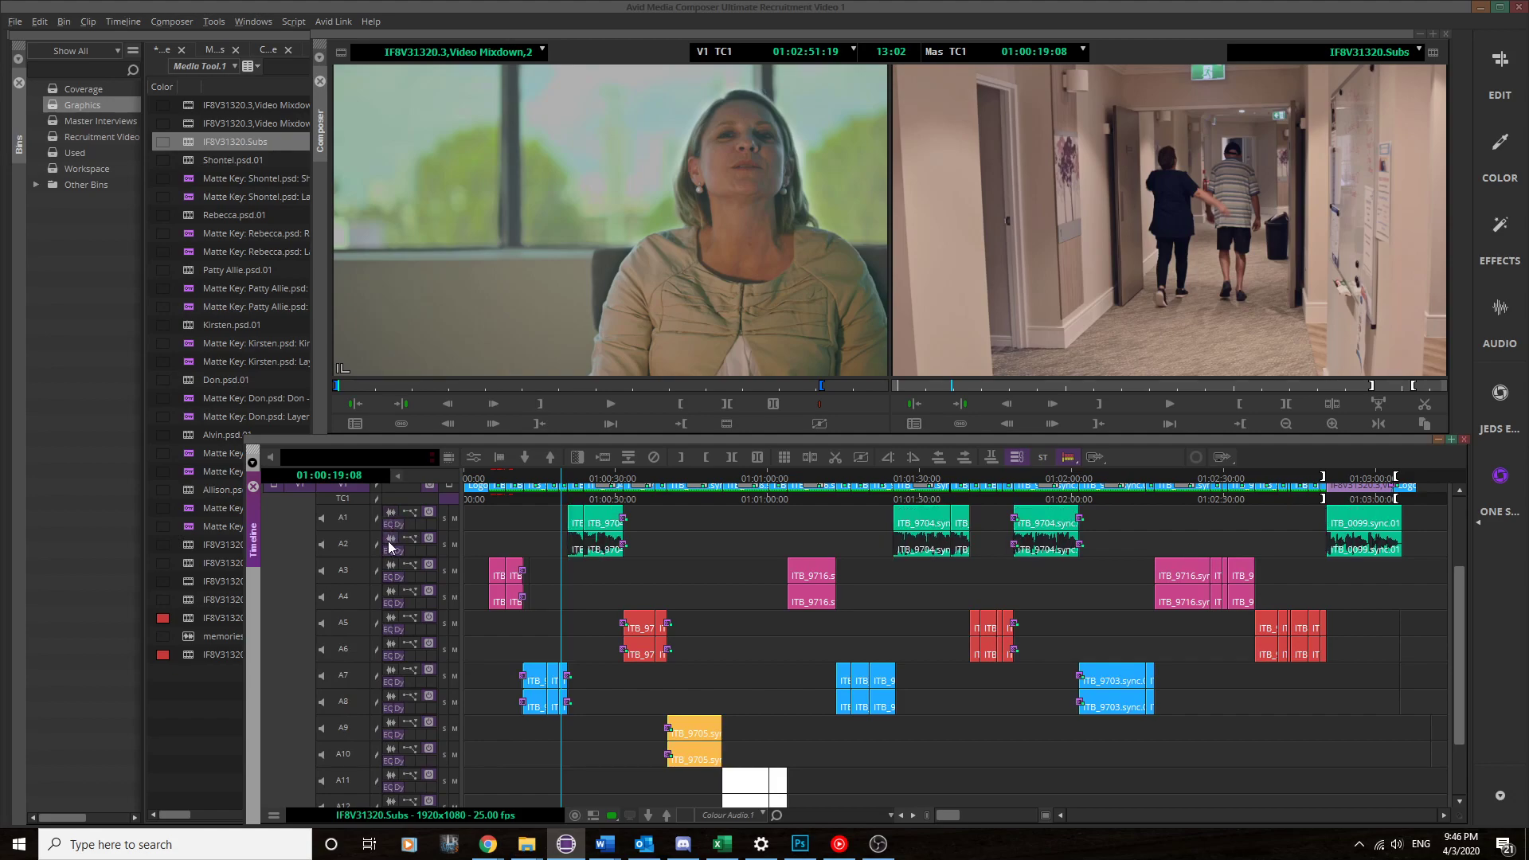
left_click(390, 539)
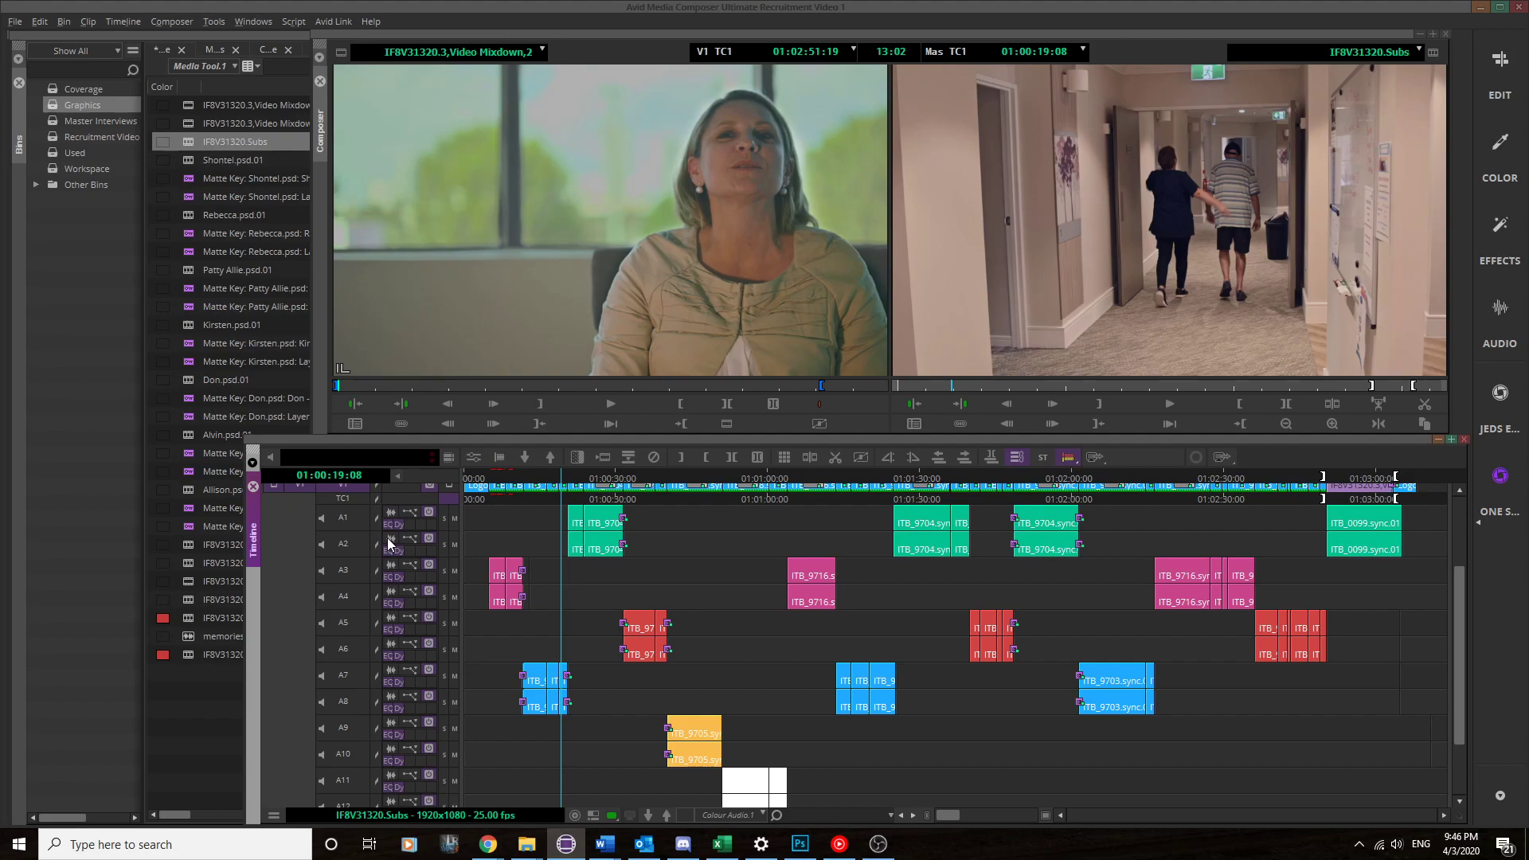
left_click(391, 540)
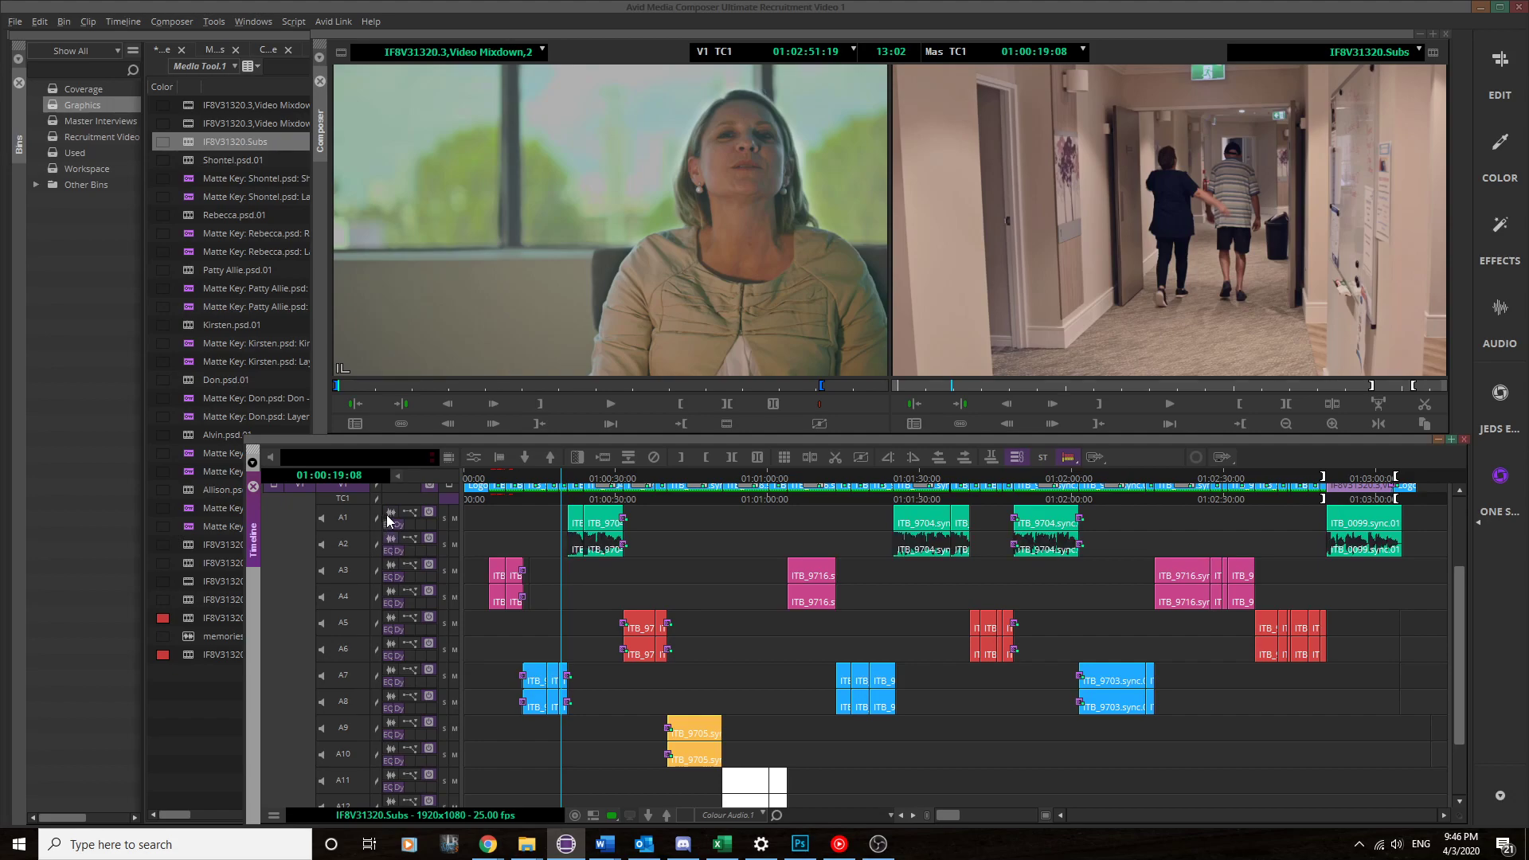
left_click(389, 514)
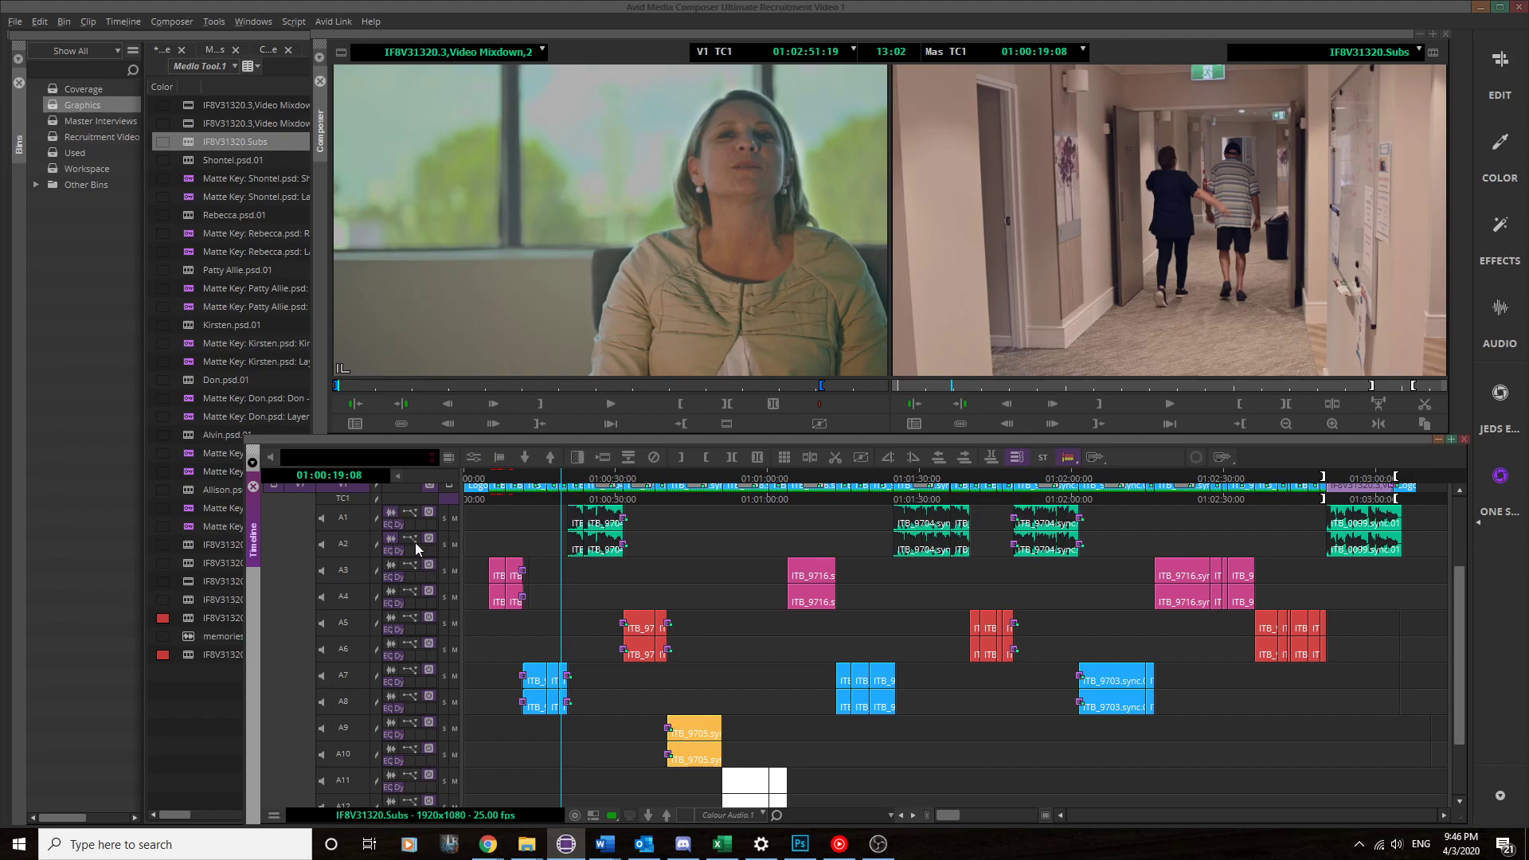
left_click(390, 516)
left_click(392, 541)
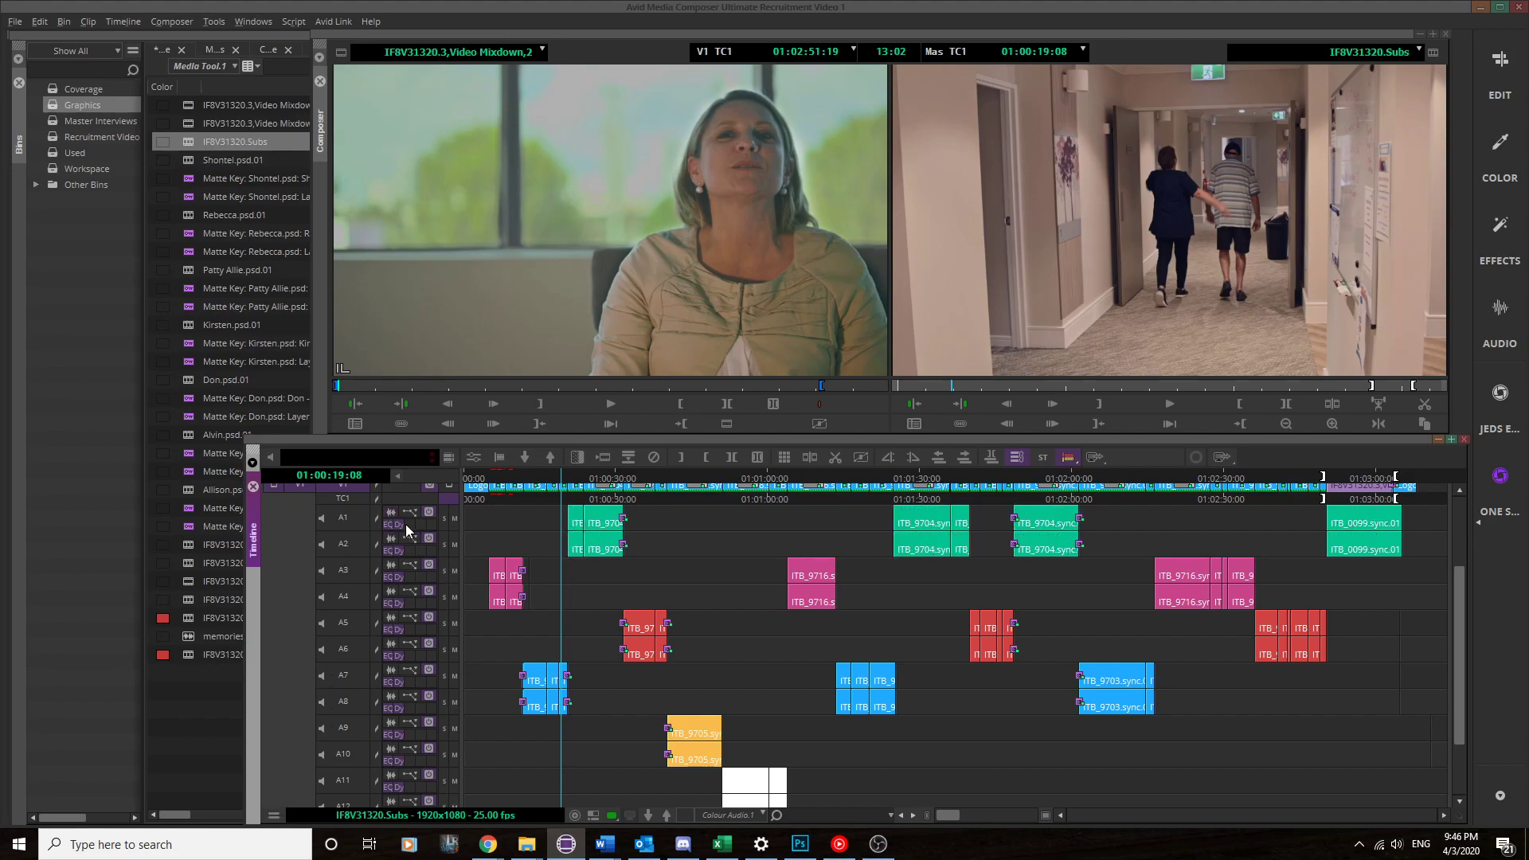
Step: Play from 01:00:27:04 with A1 and A2 waveforms shown, and zoom the timeline in
left_click(591, 470)
key("space")
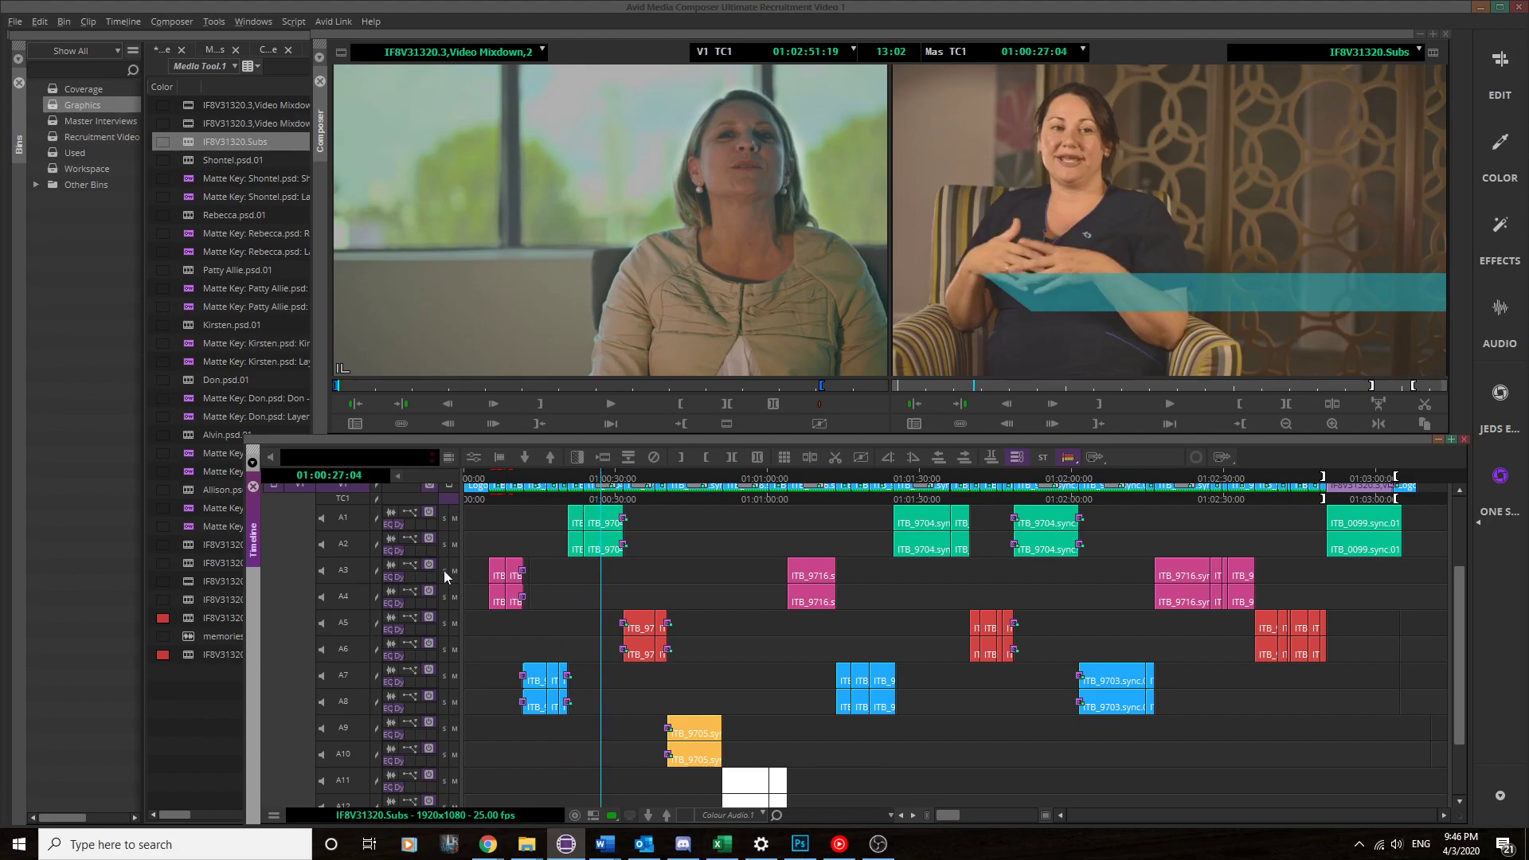
left_click(391, 513)
left_click(391, 538)
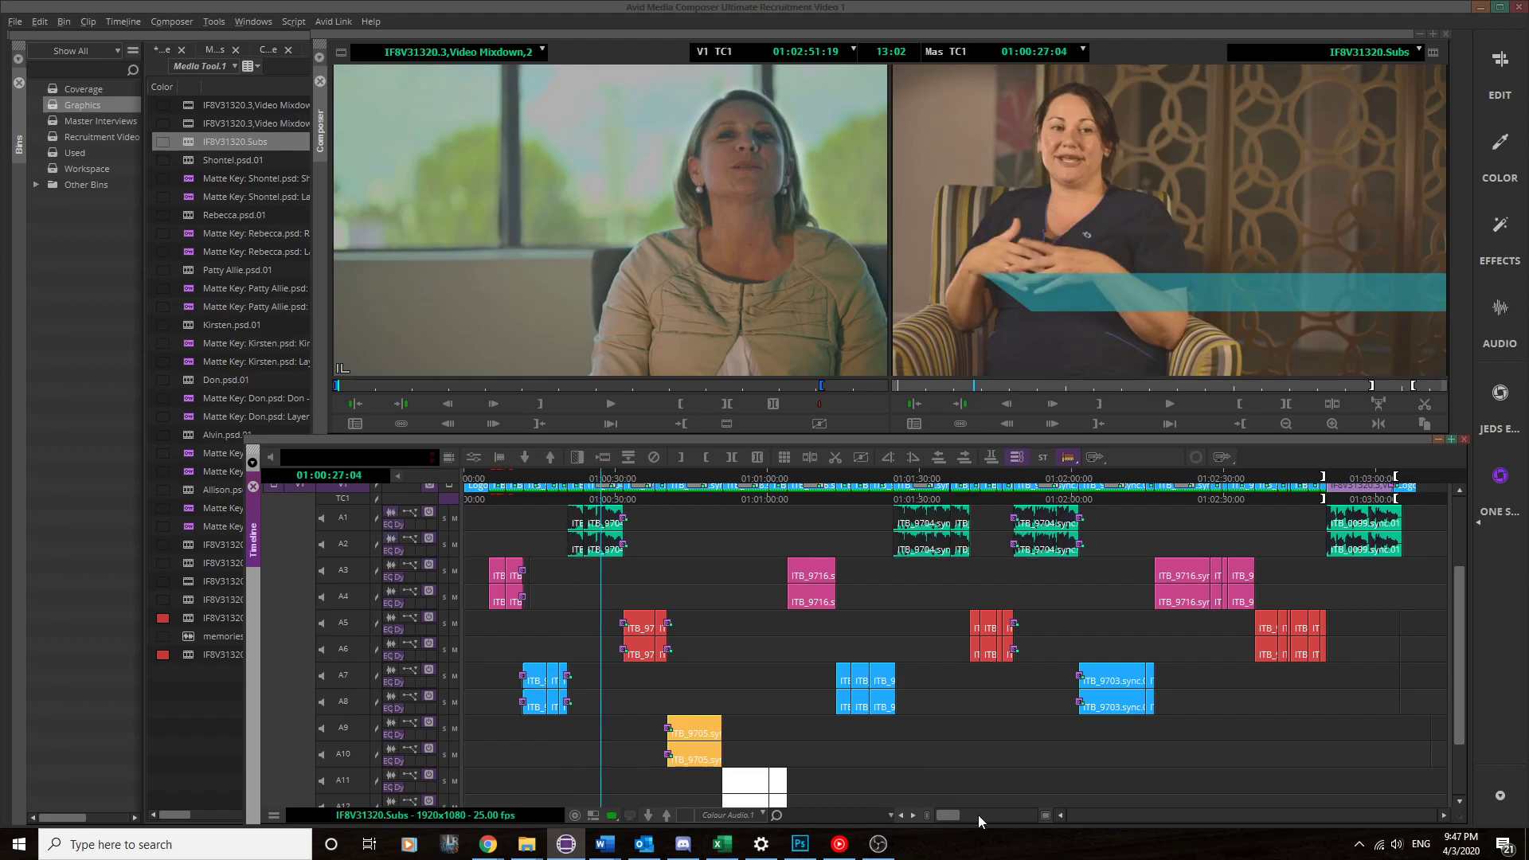
left_click_drag(946, 816, 1006, 809)
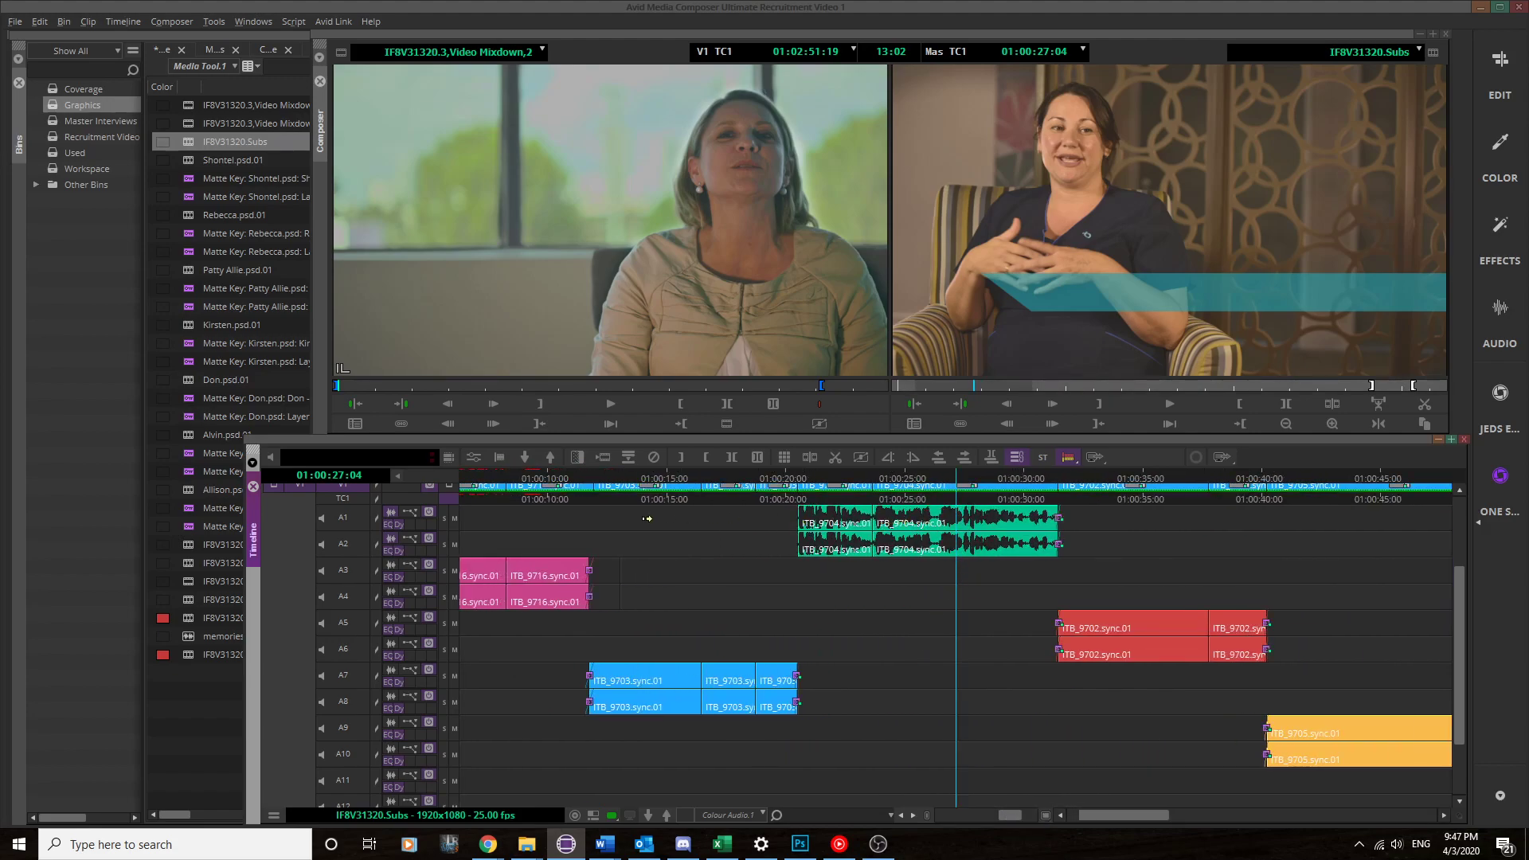
Step: Hide the A1 and A2 waveforms again, opening and closing A1's audio data menu unchanged
left_click(391, 513)
left_click(391, 538)
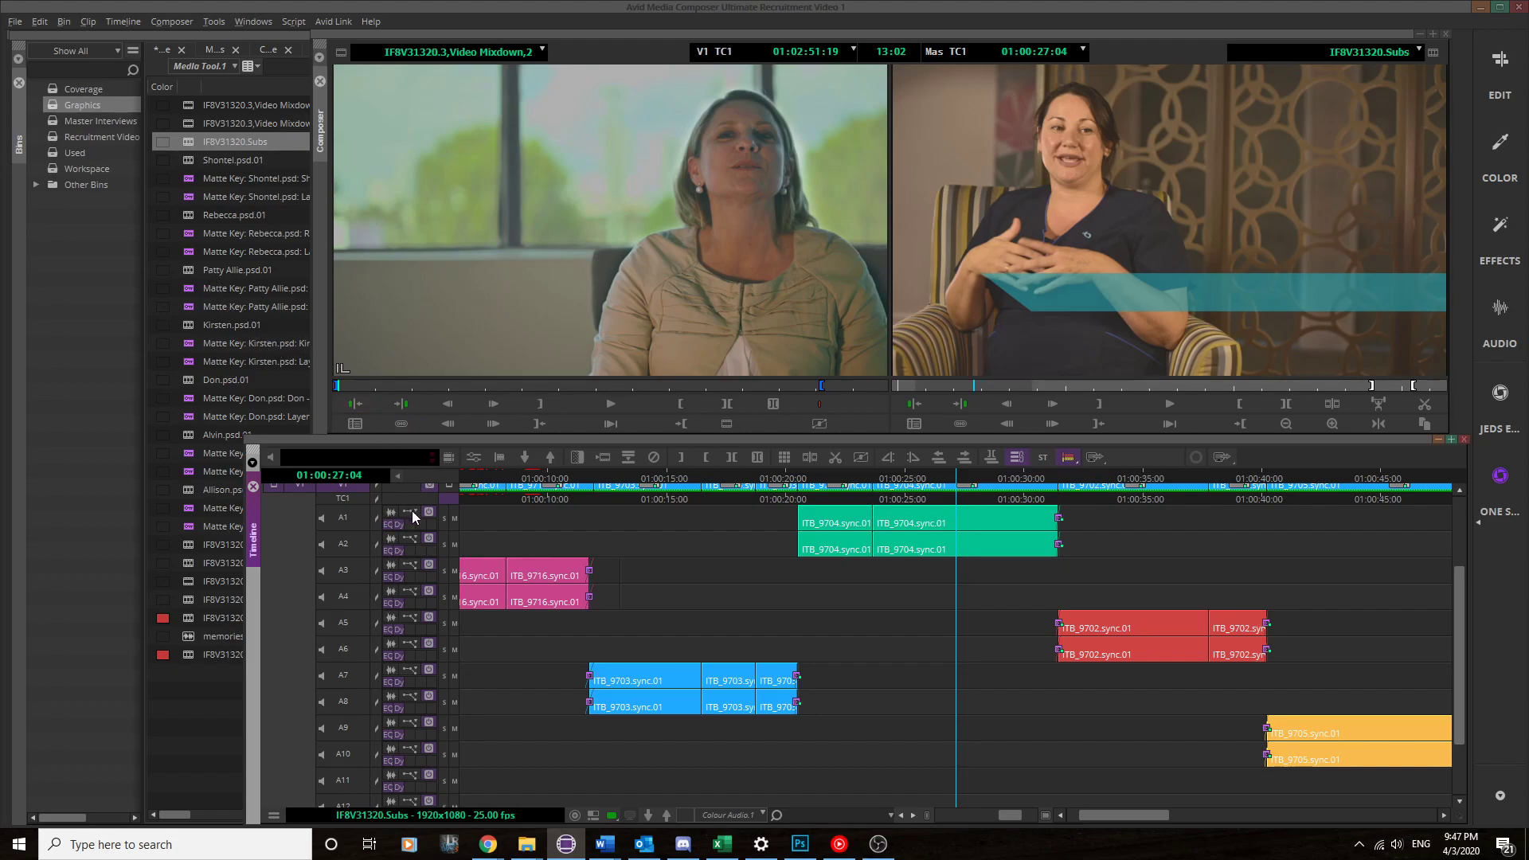
left_click(412, 513)
left_click(430, 519)
Step: Set the timeline's Audio Data to Waveform so every audio clip shows waveforms
right_click(287, 806)
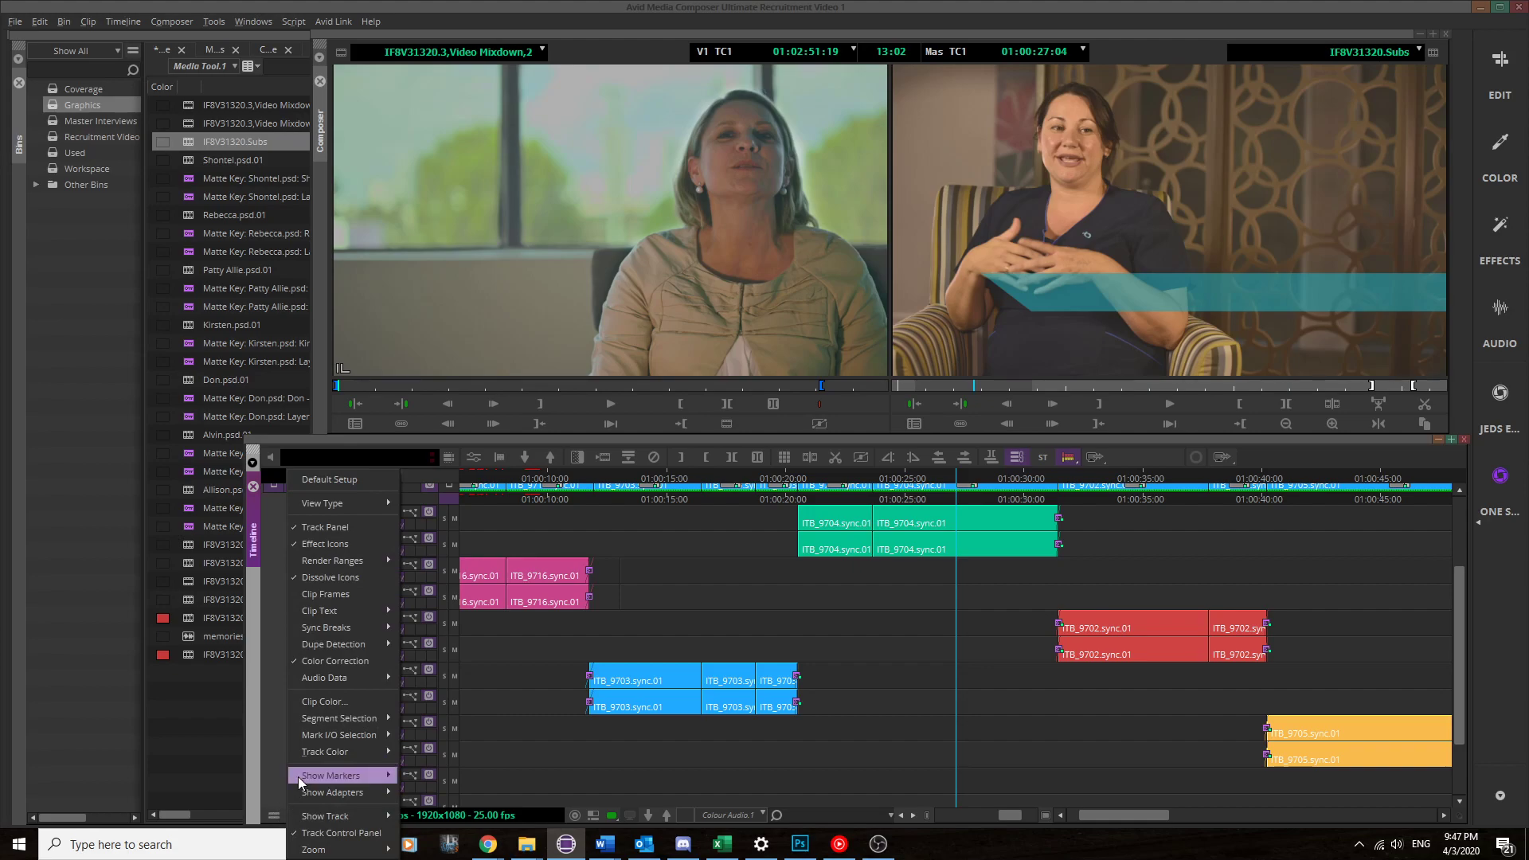
mouse_move(346, 678)
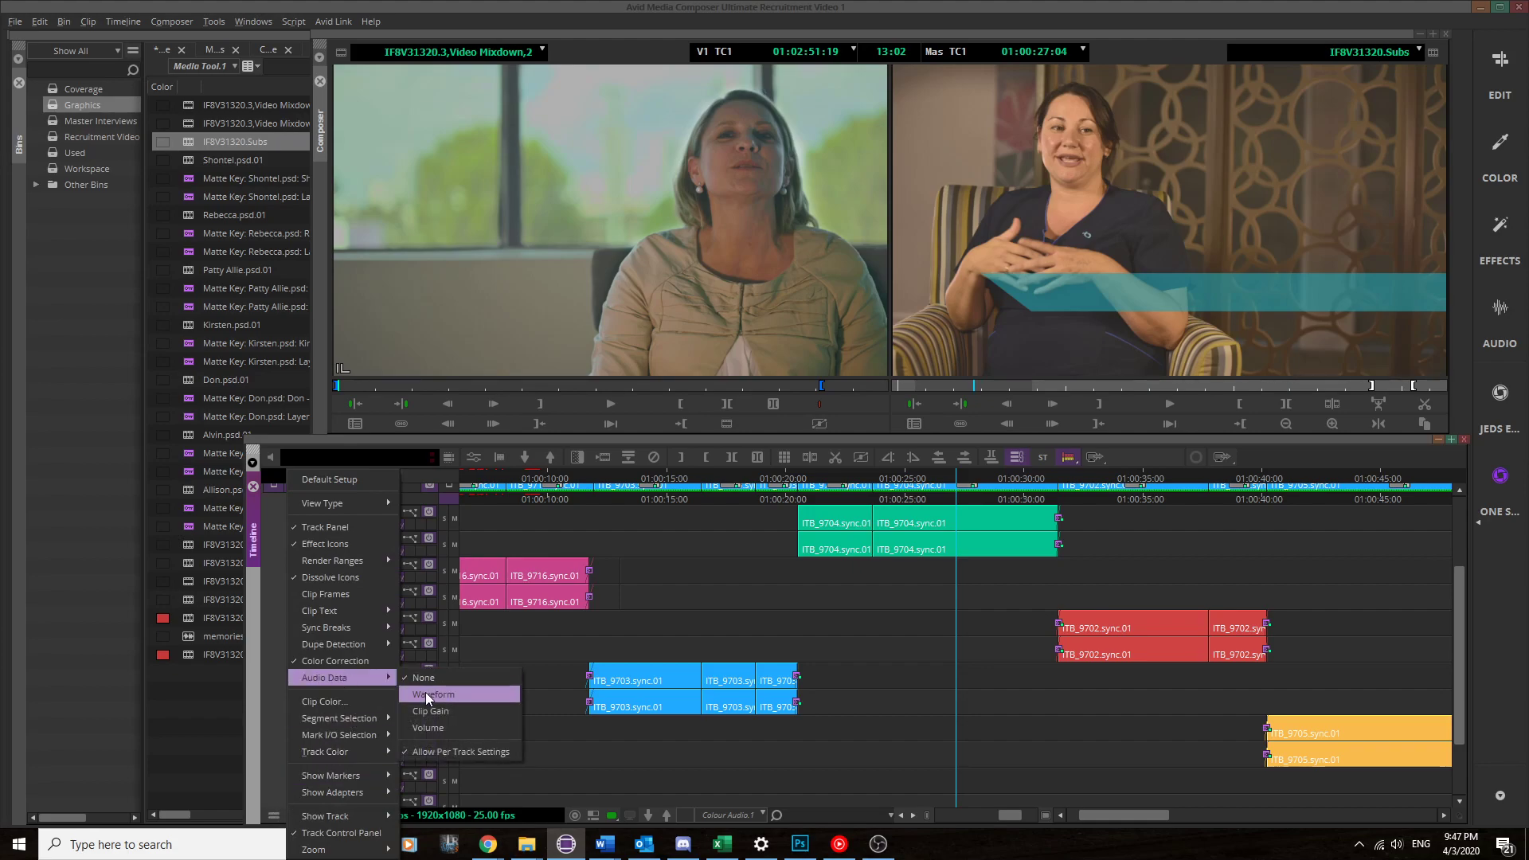
left_click(425, 693)
scroll(549, 557, "up", 5)
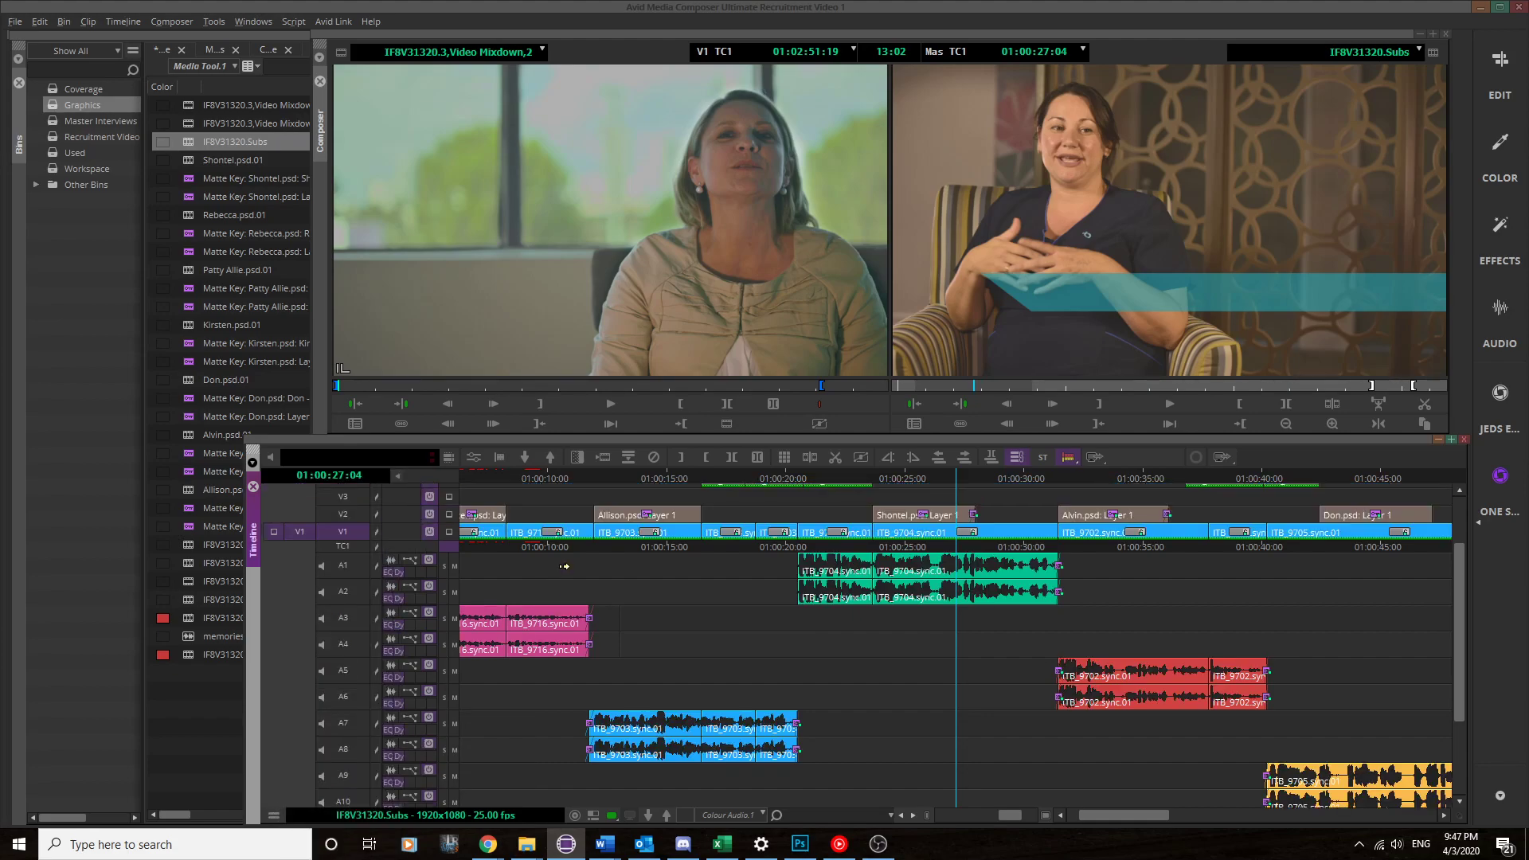
scroll(562, 567, "down", 5)
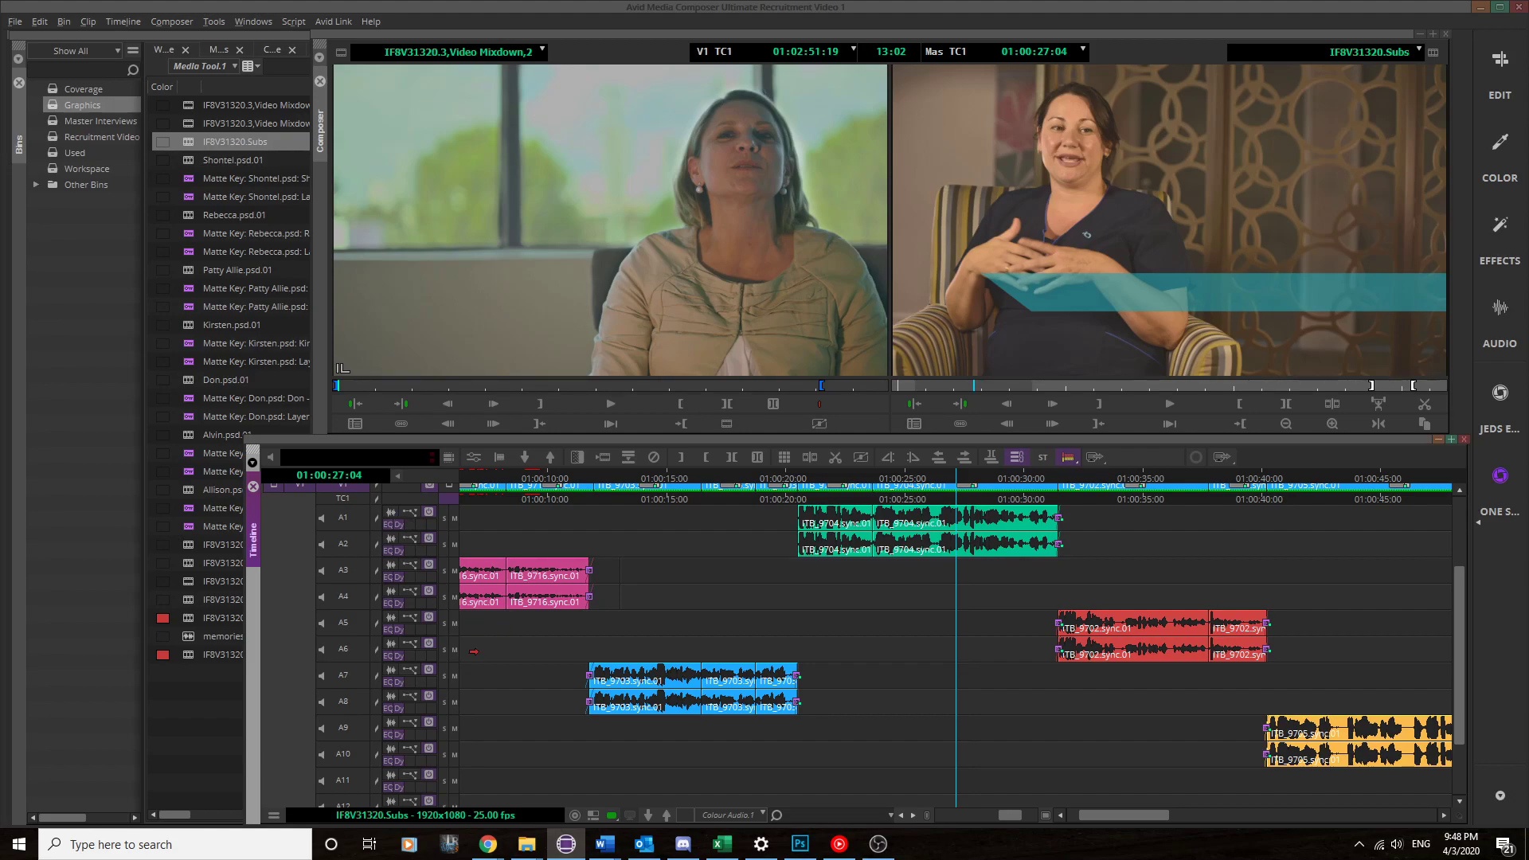
left_click(878, 844)
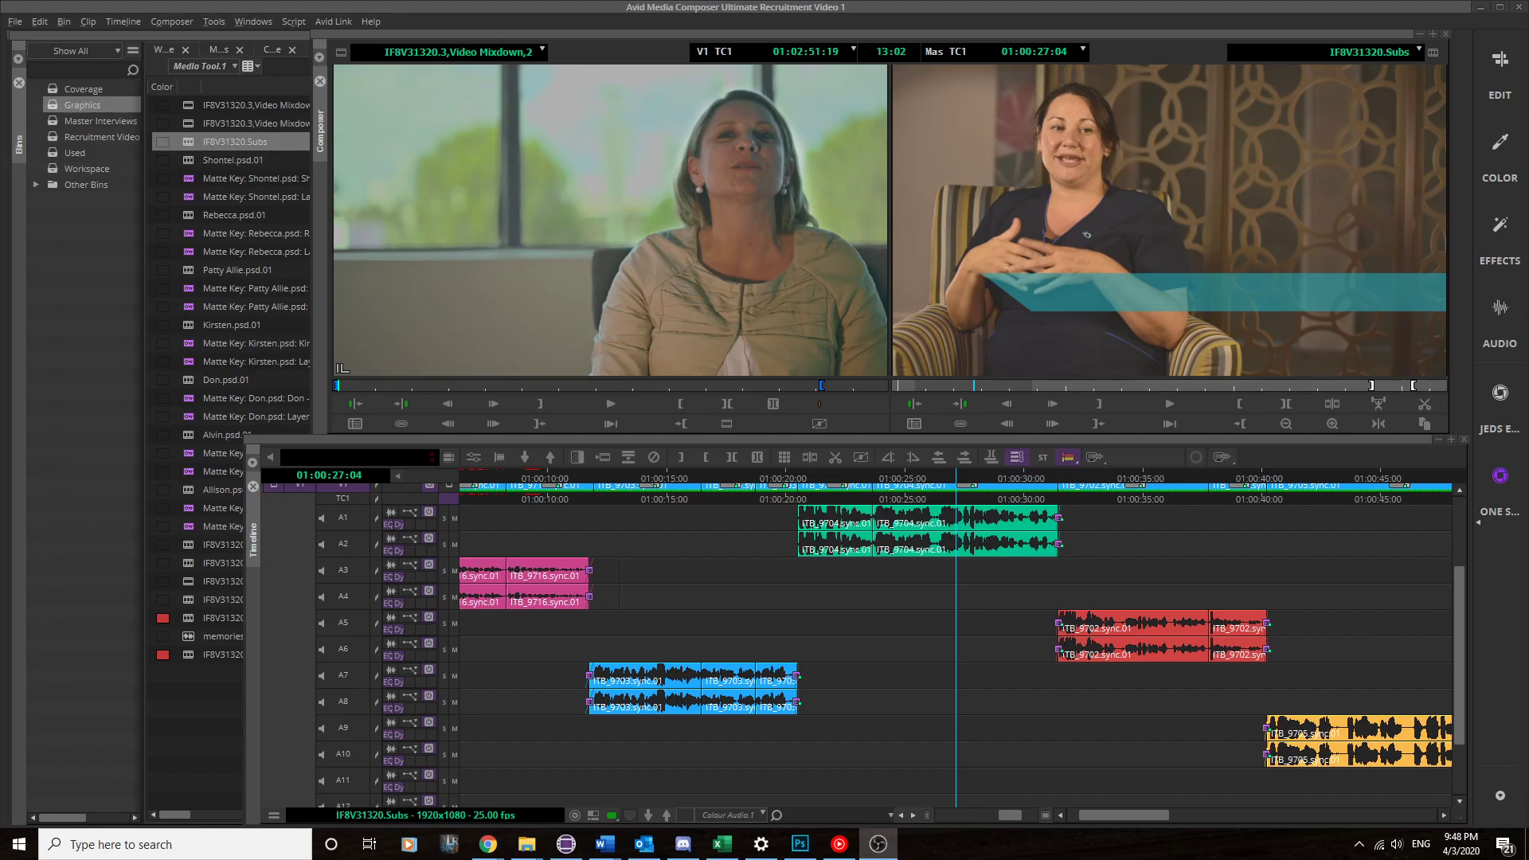